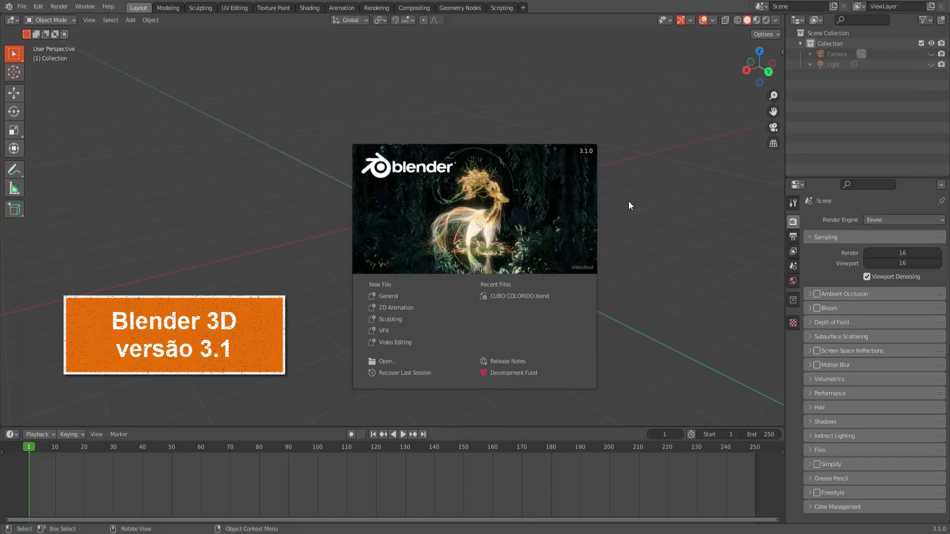
Dismiss the splash screen and add a mesh plane at the world origin.
{"action": "left_click", "coordinate": [631, 202]}
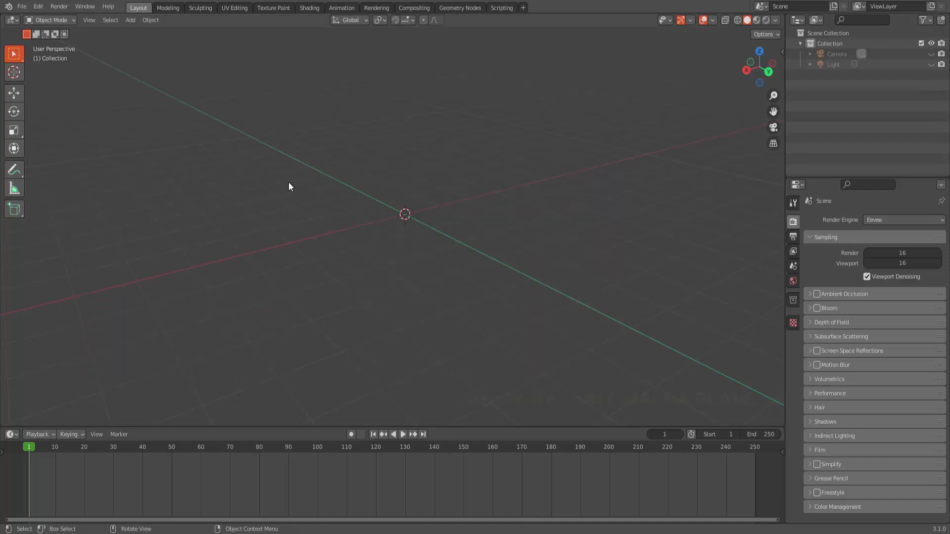
{"action": "left_click", "coordinate": [131, 20]}
{"action": "mouse_move", "coordinate": [138, 28]}
{"action": "left_click", "coordinate": [227, 31]}
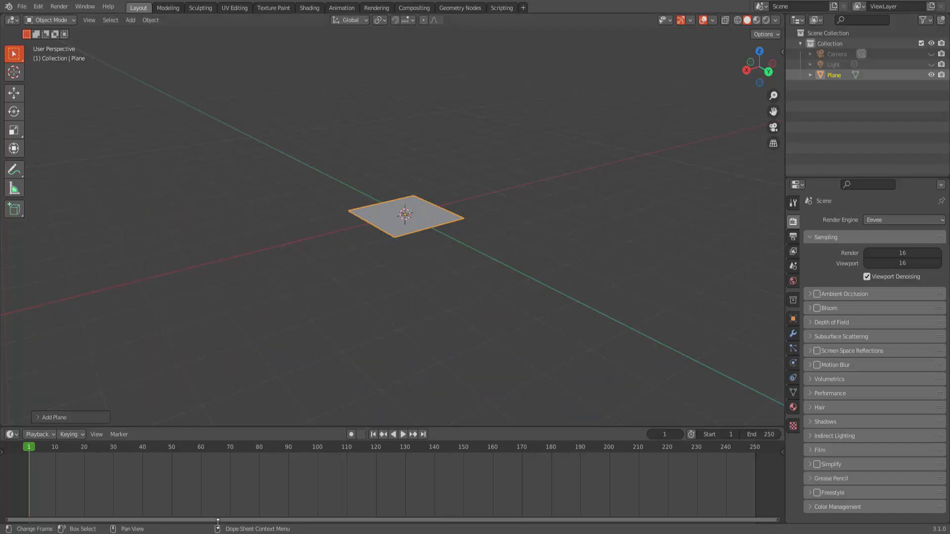
Switch to File Explorer, examine Earth_Textures_6K.zip and the Earth texture images in Downloads, and return to Blender.
{"action": "key", "text": "alt+Tab"}
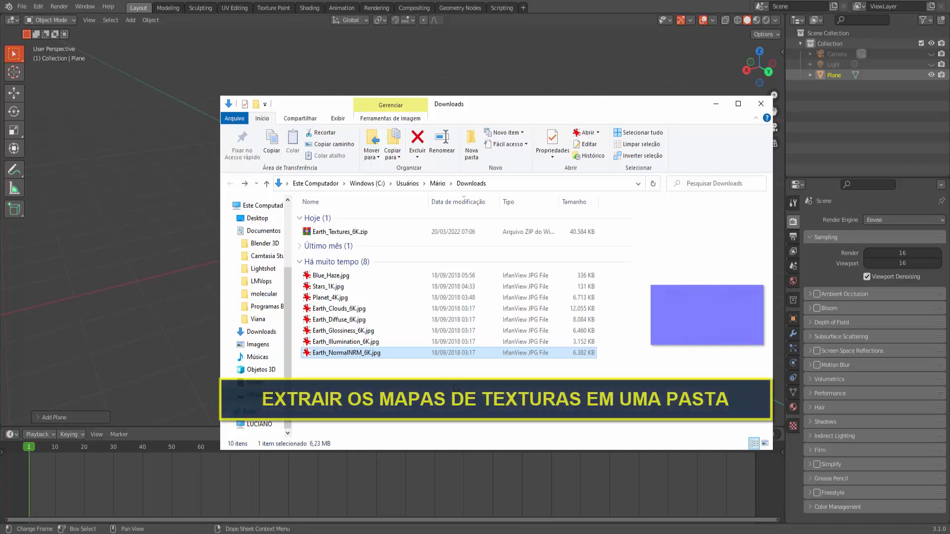
{"action": "right_click", "coordinate": [348, 236]}
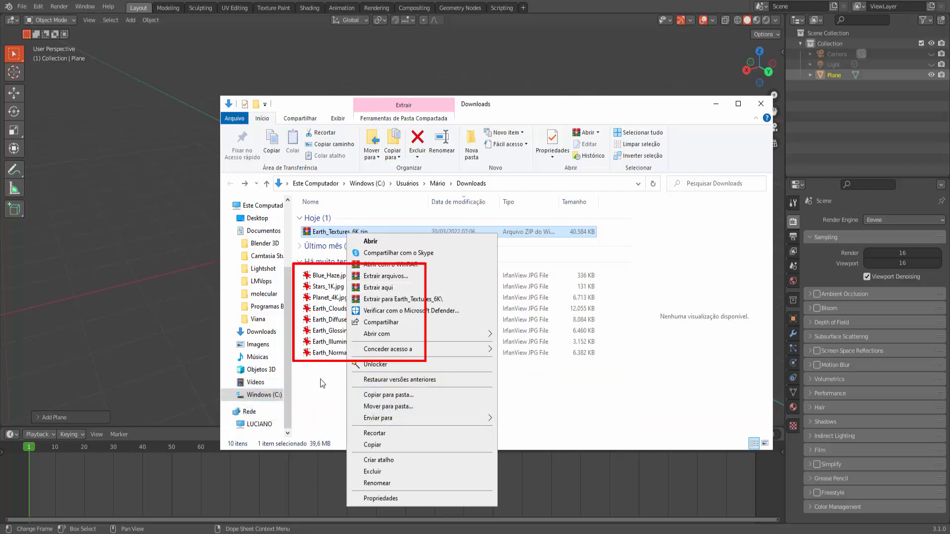
{"action": "left_click", "coordinate": [320, 379]}
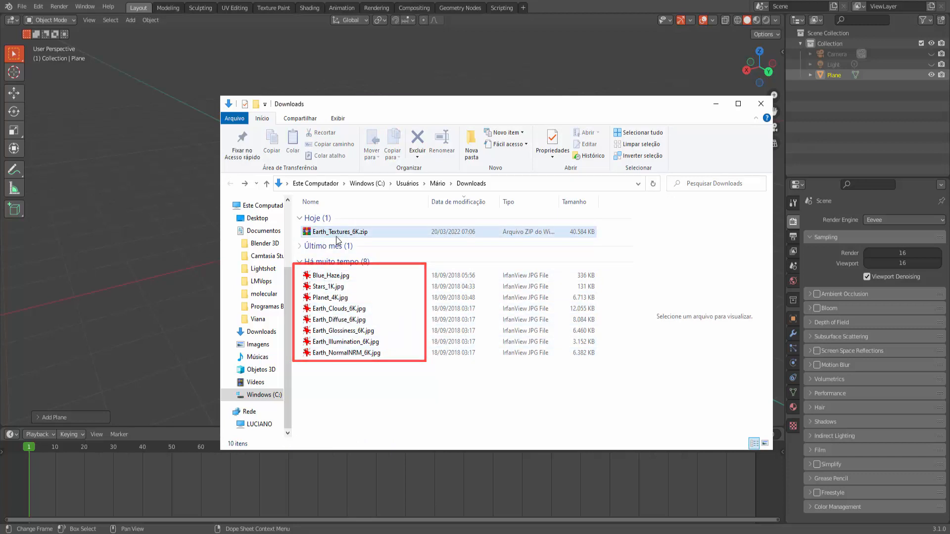
{"action": "left_click", "coordinate": [715, 105]}
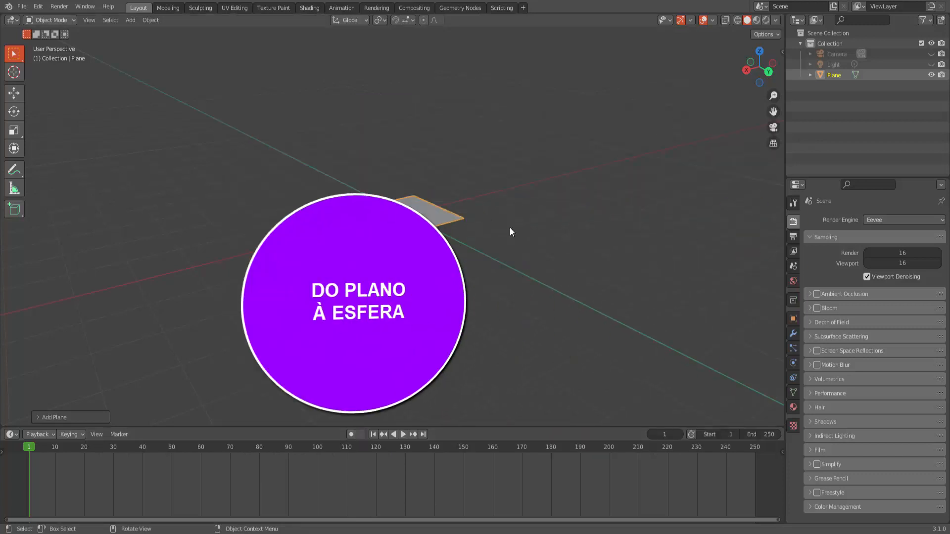
Set the plane's X dimension to 4 m in its transform properties.
{"action": "scroll", "coordinate": [477, 235], "scroll_direction": "up", "scroll_amount": 3}
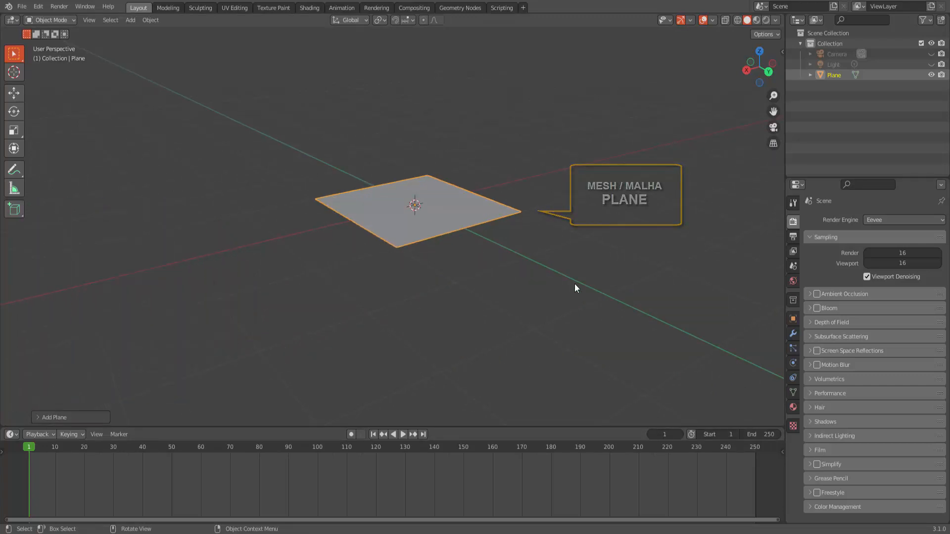
{"action": "key", "text": "n"}
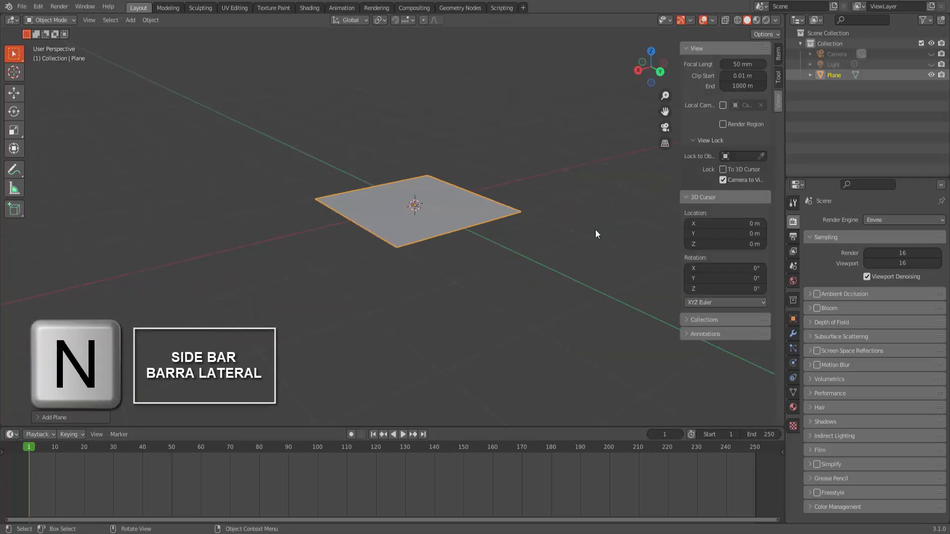
{"action": "left_click", "coordinate": [777, 57]}
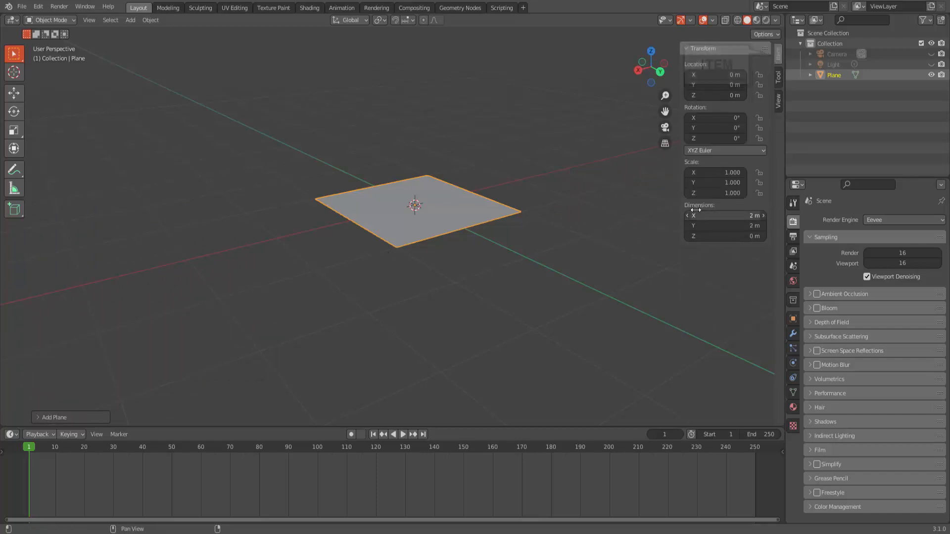
{"action": "left_click", "coordinate": [735, 216]}
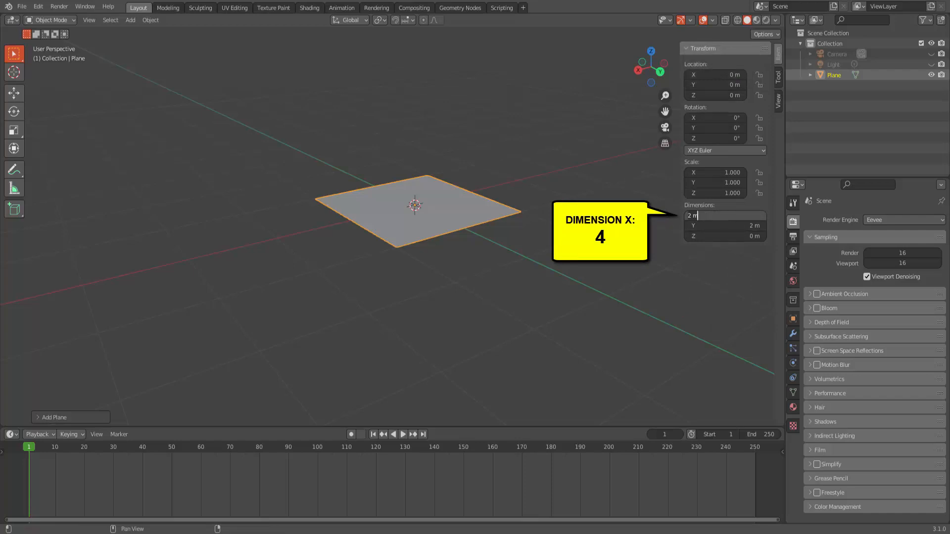
{"action": "key", "text": "Return"}
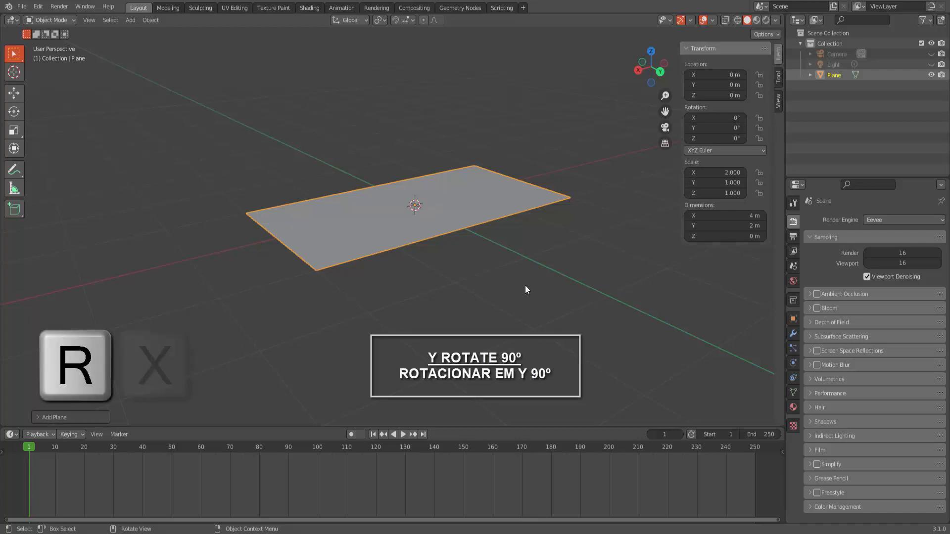
Rotate the plane 90° about the global X axis so it stands upright, and hide the transform properties.
{"action": "key", "text": "r"}
{"action": "type", "text": "x"}
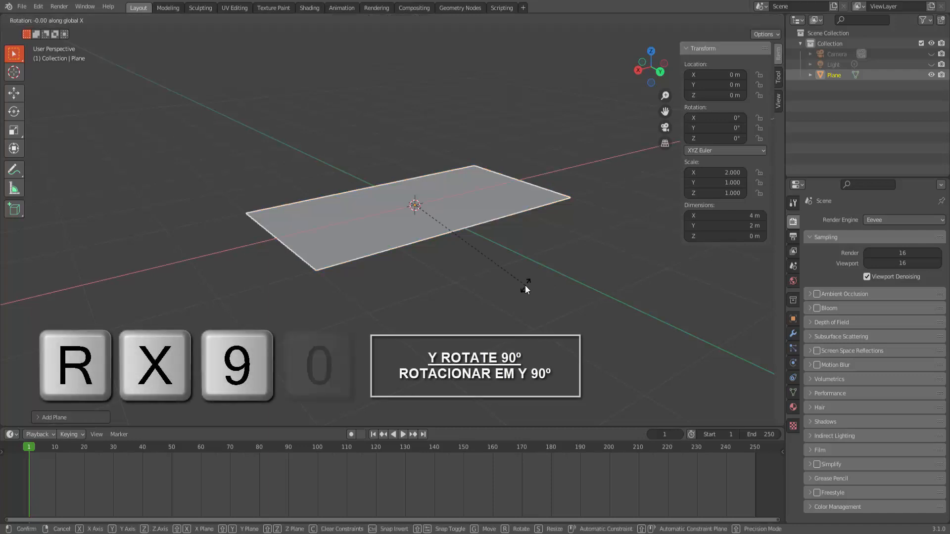
{"action": "type", "text": "90"}
{"action": "key", "text": "Return"}
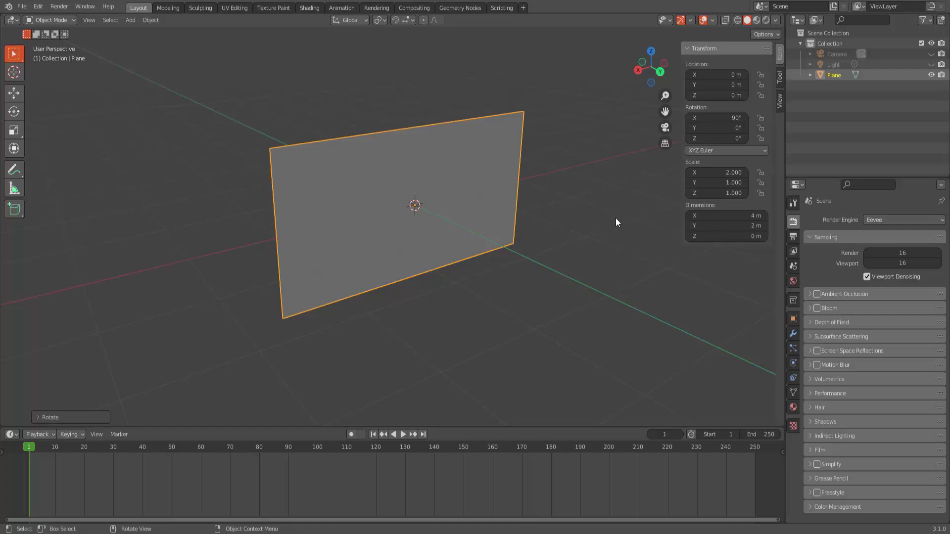
{"action": "key", "text": "n"}
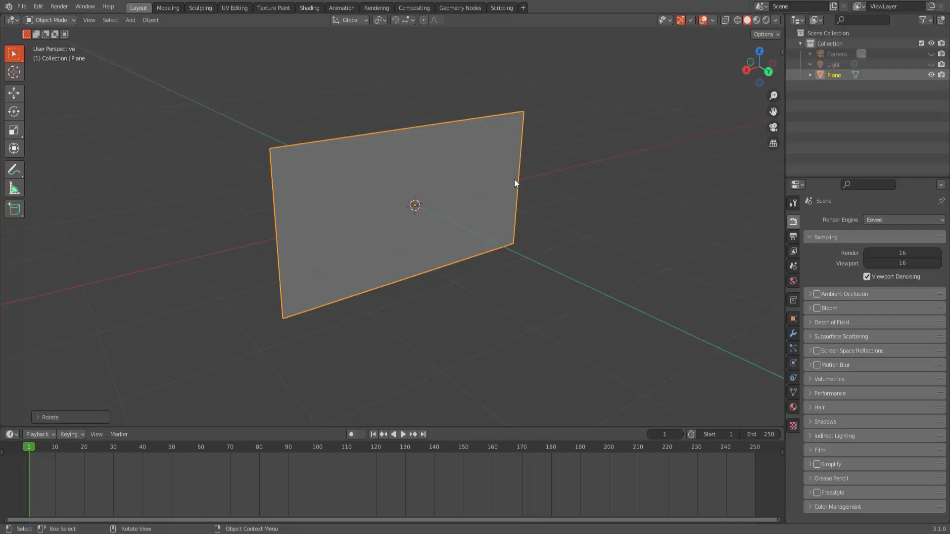
Apply the plane's scale and include its rotation in the applied transform.
{"action": "middle_click_drag", "start_coordinate": [611, 195], "coordinate": [522, 199]}
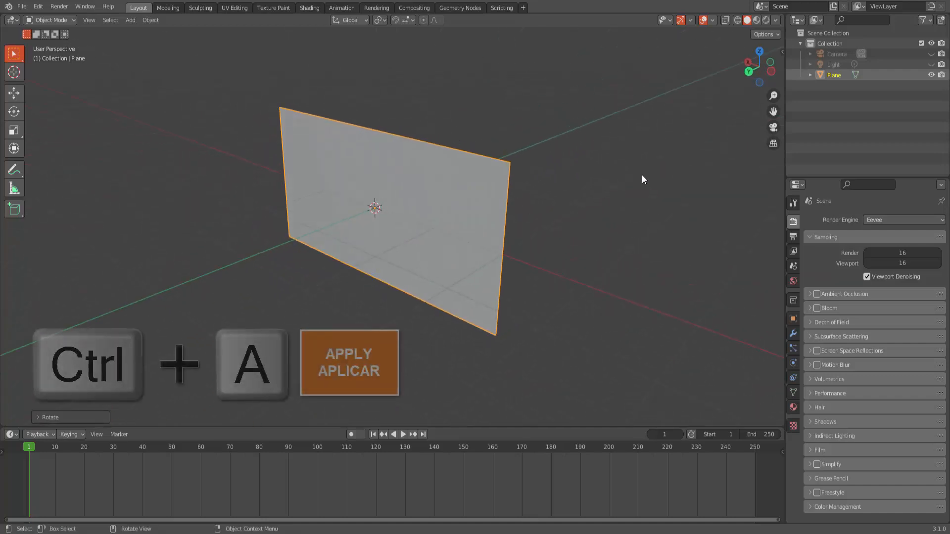
{"action": "key", "text": "ctrl+a"}
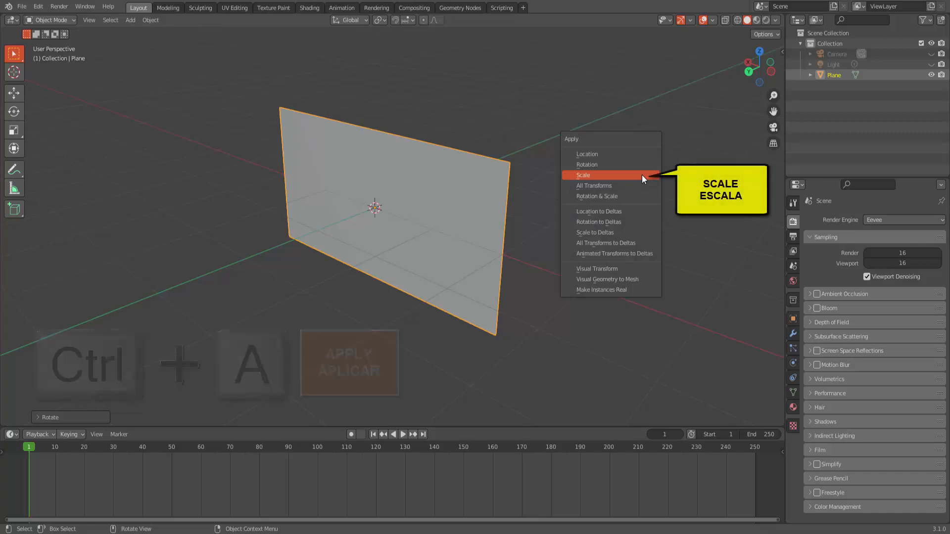
{"action": "left_click", "coordinate": [643, 175]}
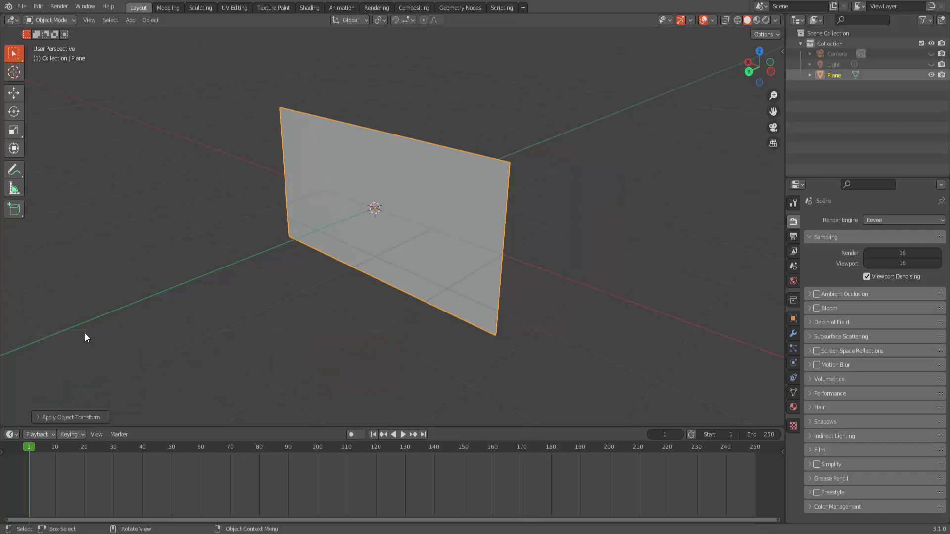
{"action": "left_click", "coordinate": [37, 418]}
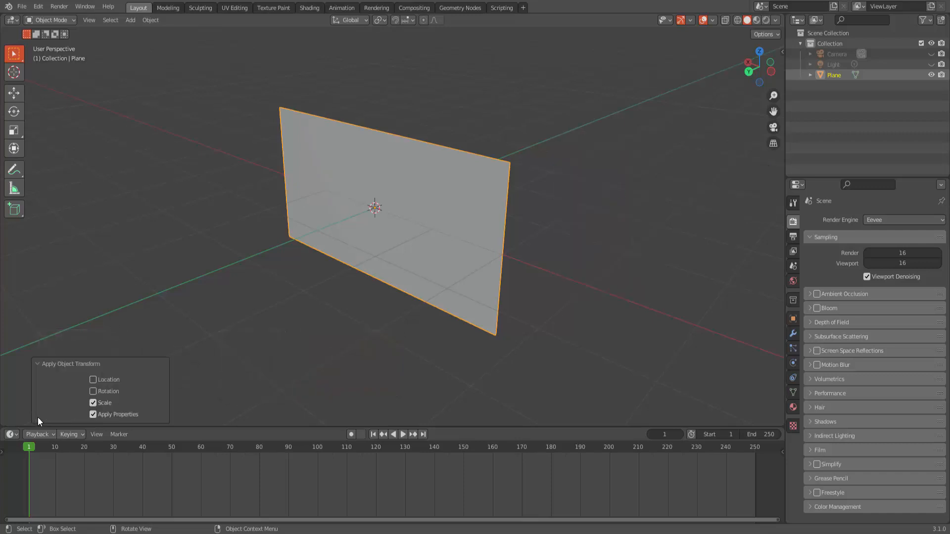
{"action": "left_click", "coordinate": [93, 391]}
{"action": "left_click", "coordinate": [40, 364]}
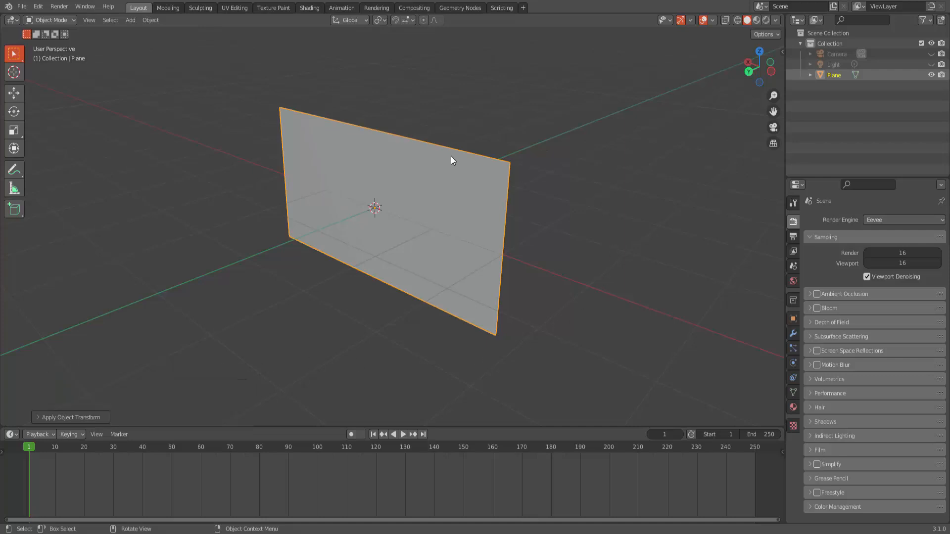
Subdivide the plane's mesh with 80 cuts in Edit Mode and return to Object Mode.
{"action": "left_click", "coordinate": [50, 21]}
{"action": "left_click", "coordinate": [47, 43]}
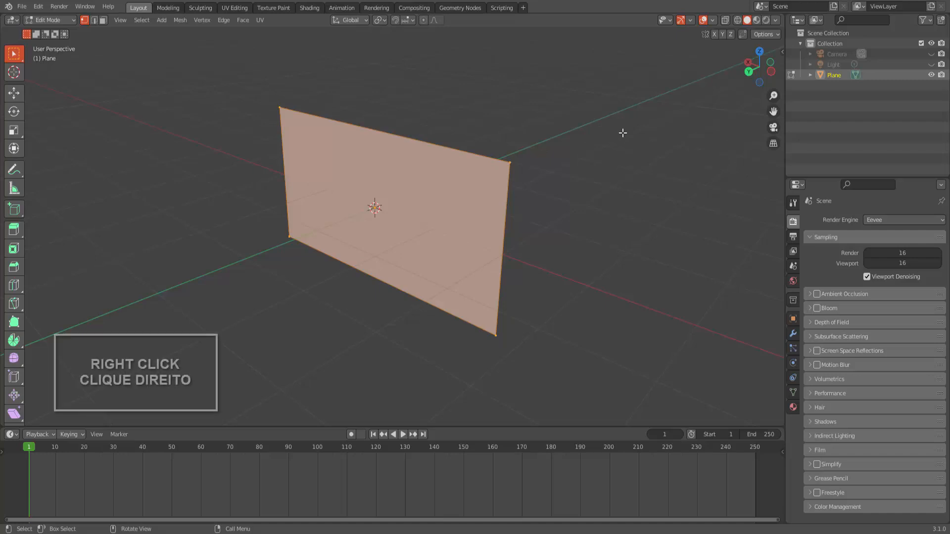
{"action": "right_click", "coordinate": [622, 133]}
{"action": "left_click", "coordinate": [623, 133]}
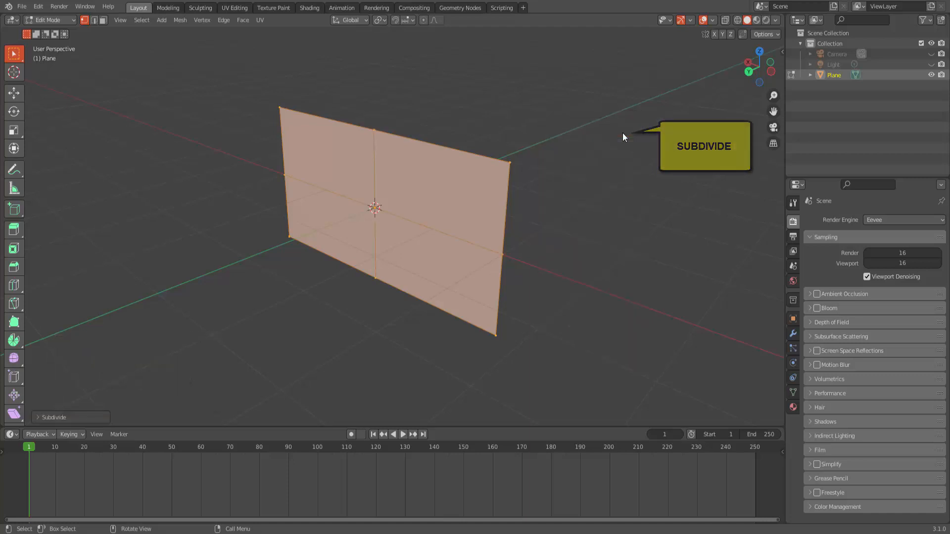
{"action": "left_click", "coordinate": [38, 418]}
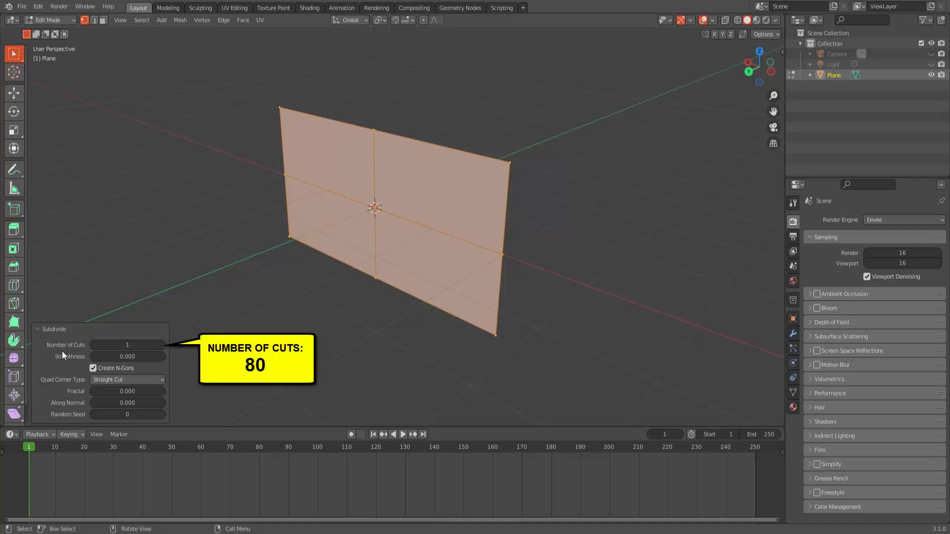
{"action": "left_click", "coordinate": [127, 345]}
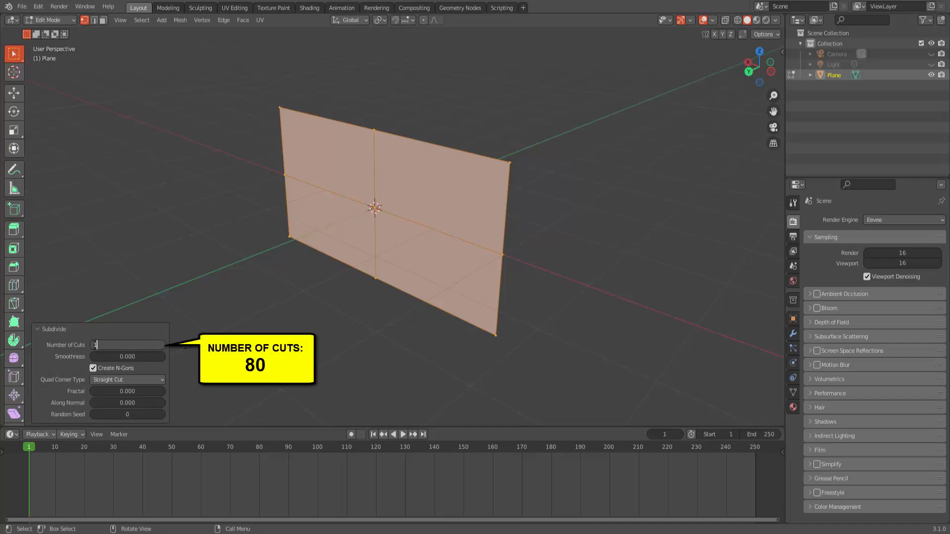
{"action": "type", "text": "80"}
{"action": "key", "text": "Return"}
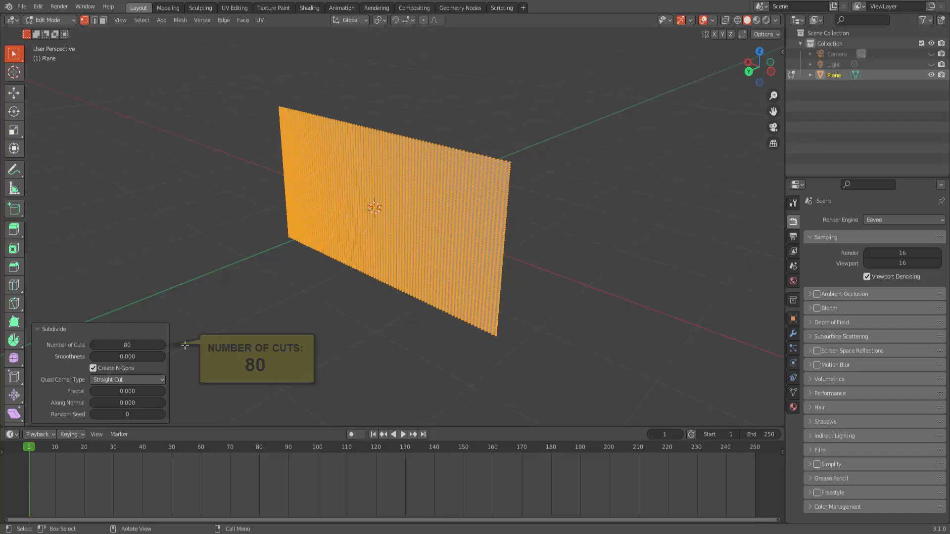
{"action": "left_click", "coordinate": [39, 328]}
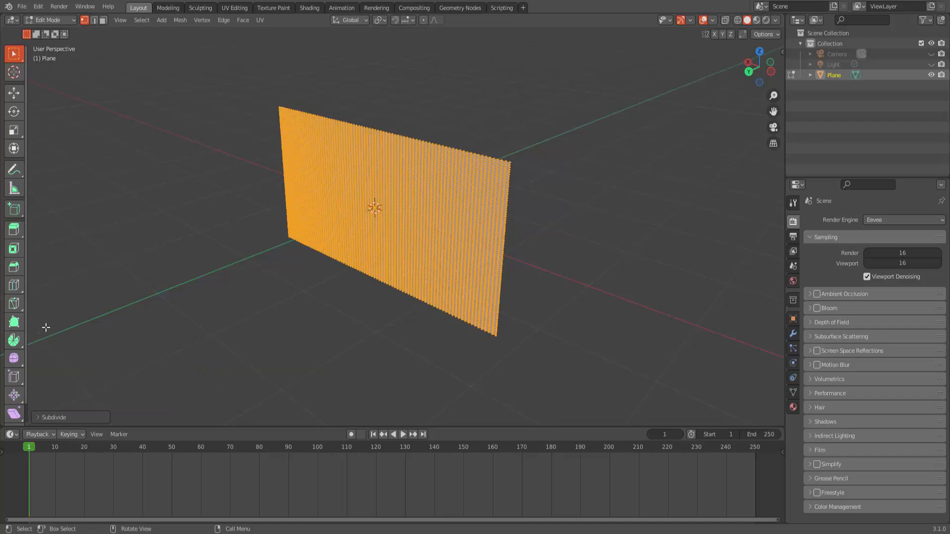
{"action": "left_click", "coordinate": [57, 21]}
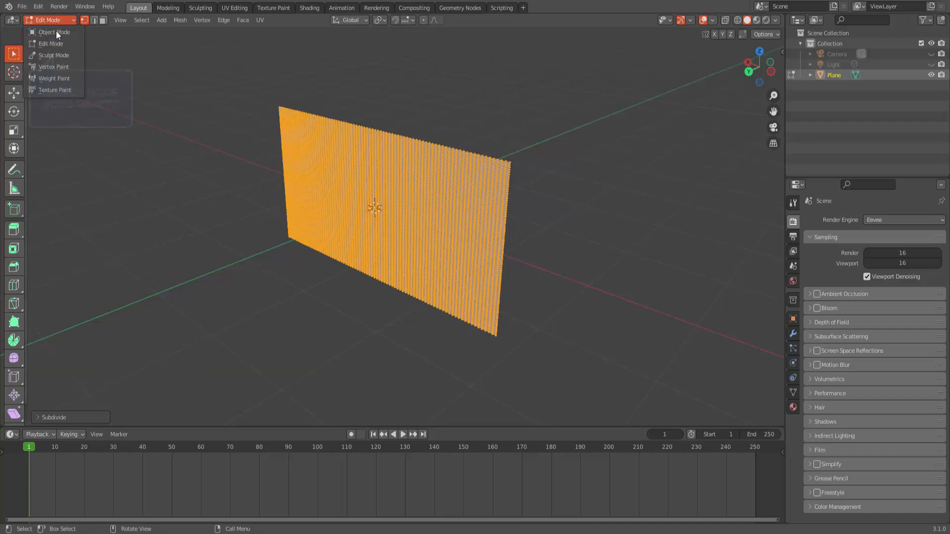
{"action": "left_click", "coordinate": [56, 33]}
Add a Simple Deform modifier to the plane, set to Bend with an angle of 180°.
{"action": "scroll", "coordinate": [518, 206], "scroll_direction": "down", "scroll_amount": 3}
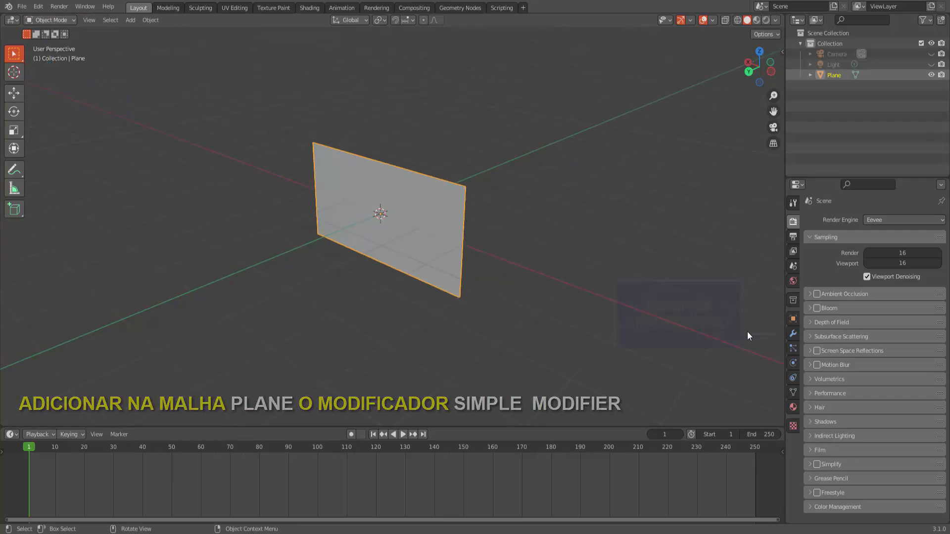
{"action": "left_click", "coordinate": [791, 334]}
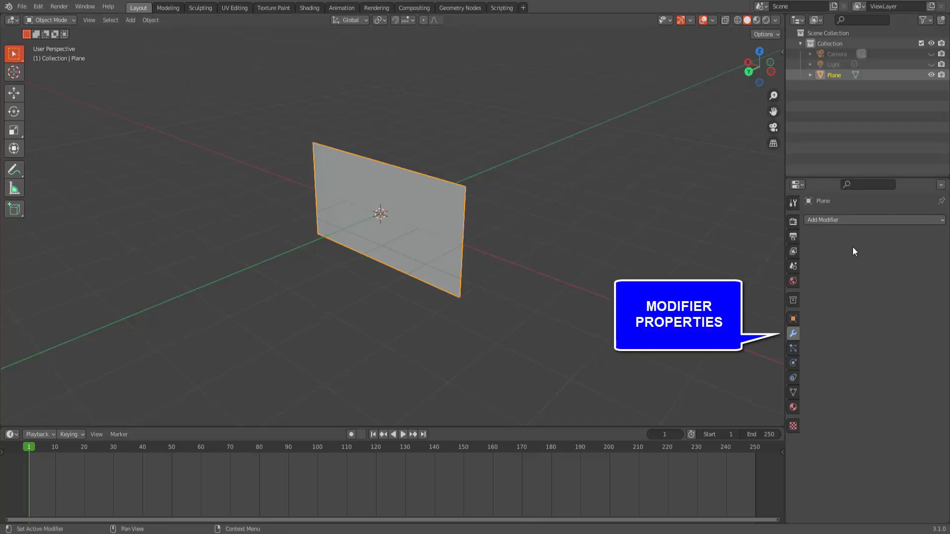
{"action": "left_click", "coordinate": [851, 220]}
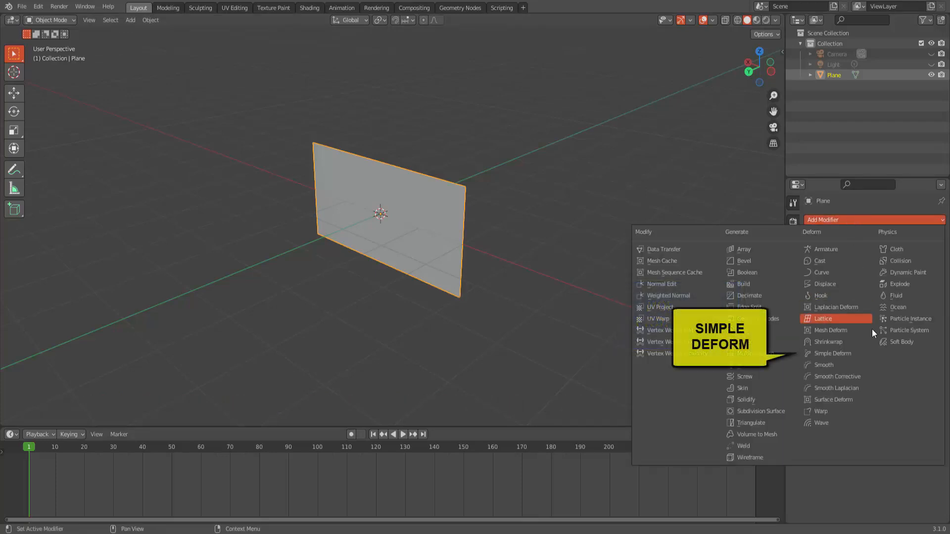
{"action": "left_click", "coordinate": [847, 354]}
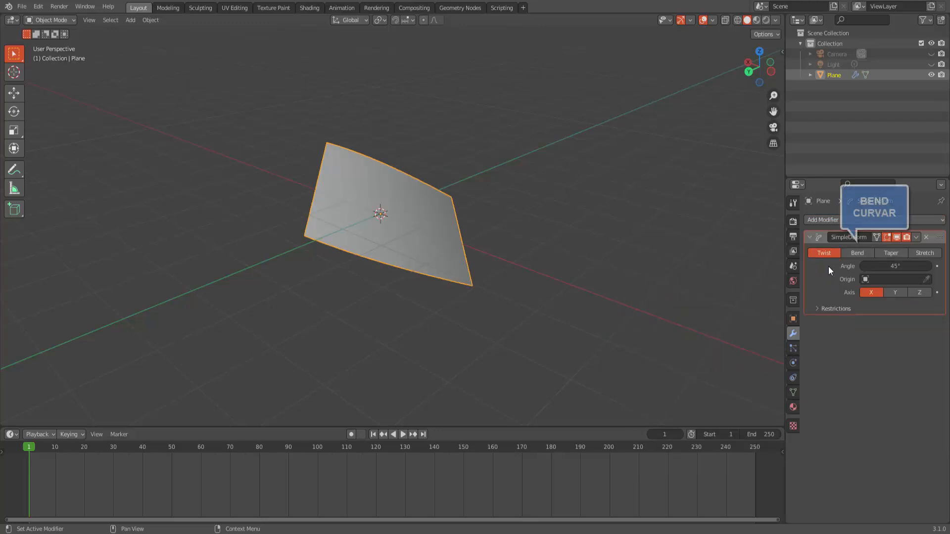
{"action": "left_click", "coordinate": [855, 254]}
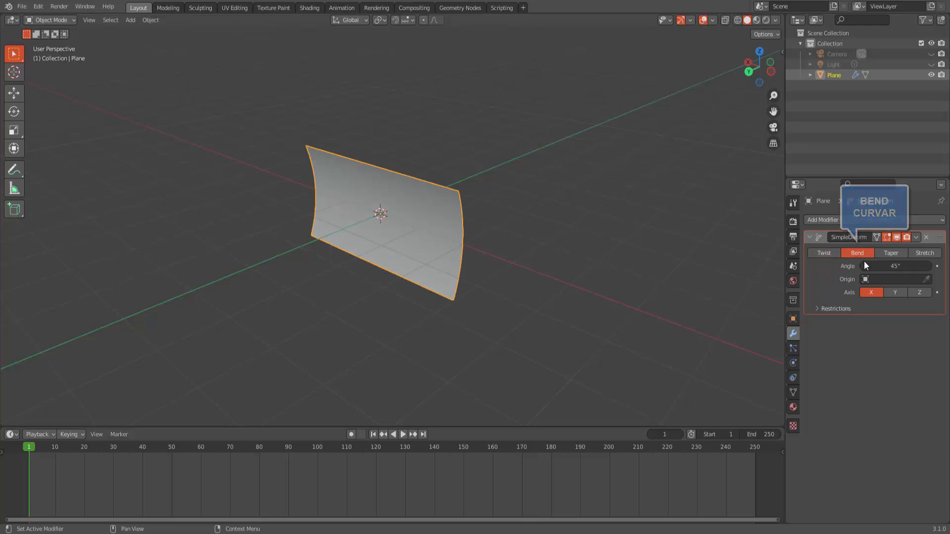
{"action": "double_click", "coordinate": [886, 266]}
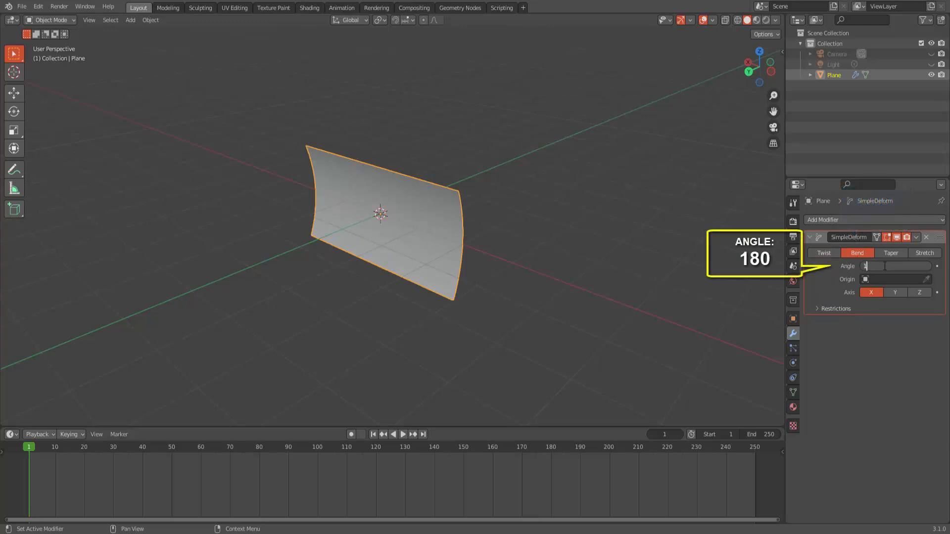
{"action": "type", "text": "180"}
{"action": "key", "text": "Return"}
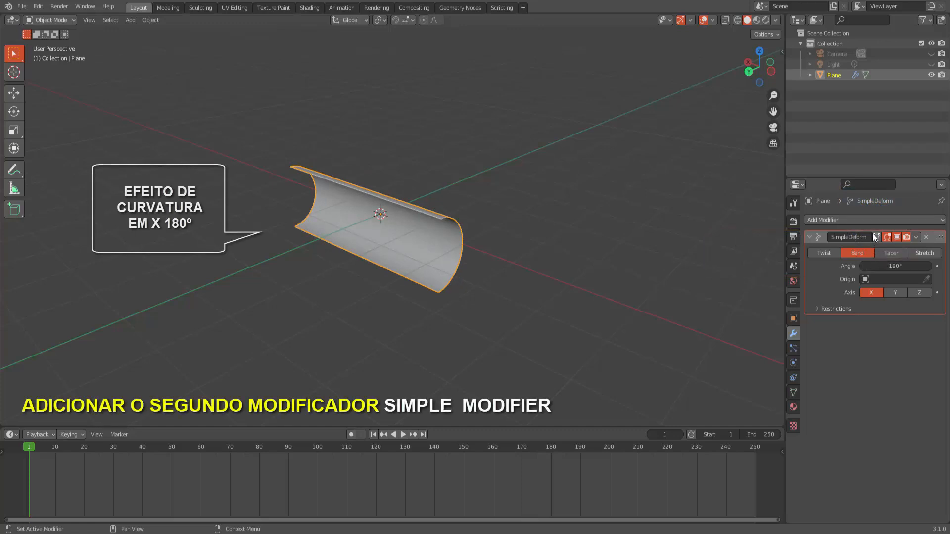
Add a second Simple Deform modifier to the plane, set to Bend around the Z axis with an angle of 360°.
{"action": "left_click", "coordinate": [866, 218]}
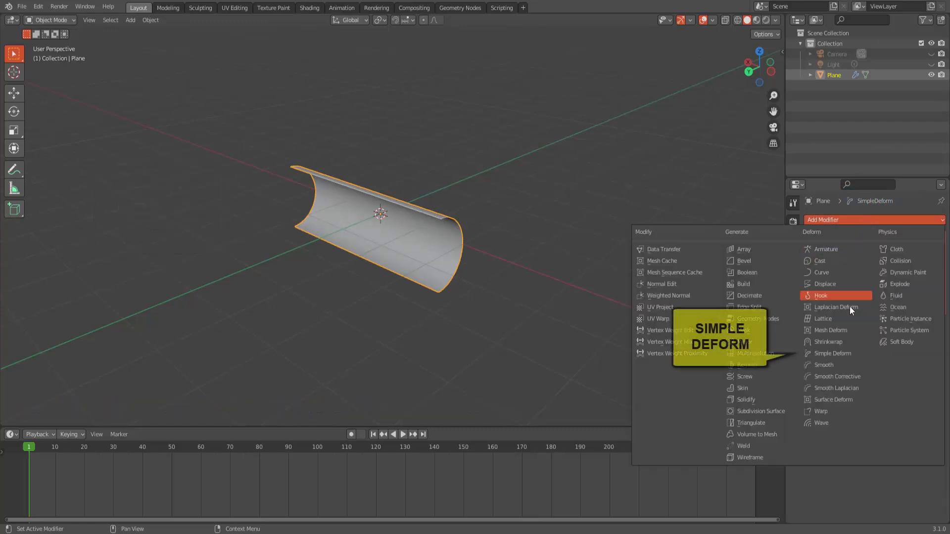
{"action": "left_click", "coordinate": [835, 353]}
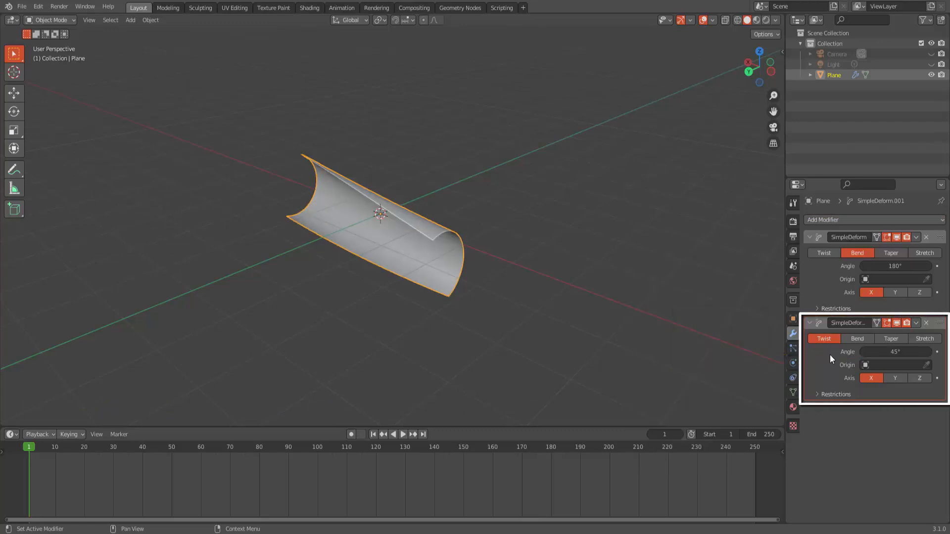
{"action": "left_click", "coordinate": [858, 340]}
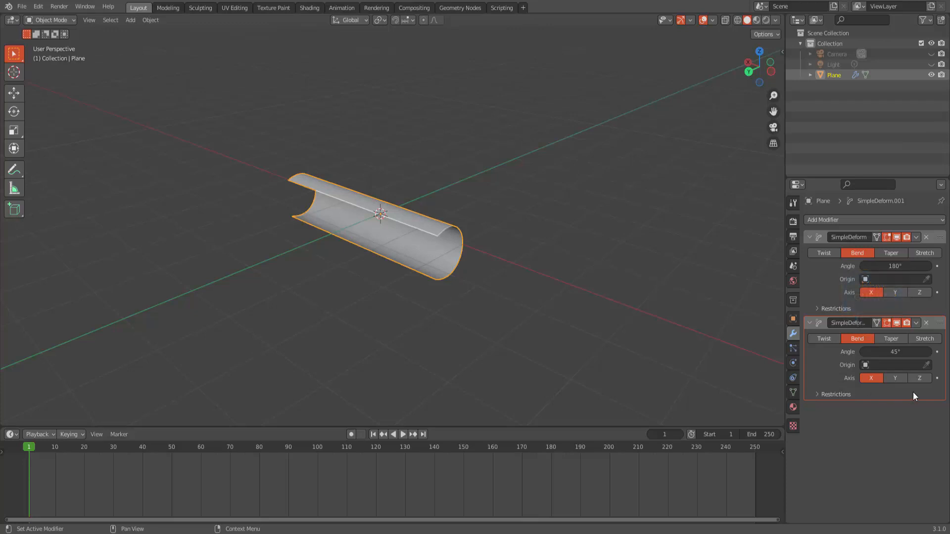
{"action": "left_click", "coordinate": [922, 379]}
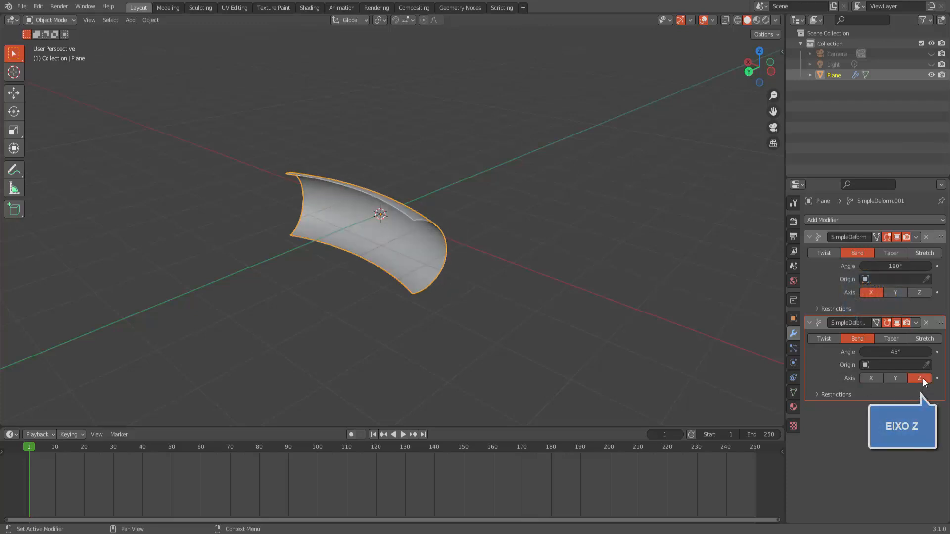
{"action": "left_click", "coordinate": [891, 351]}
{"action": "left_click", "coordinate": [890, 352]}
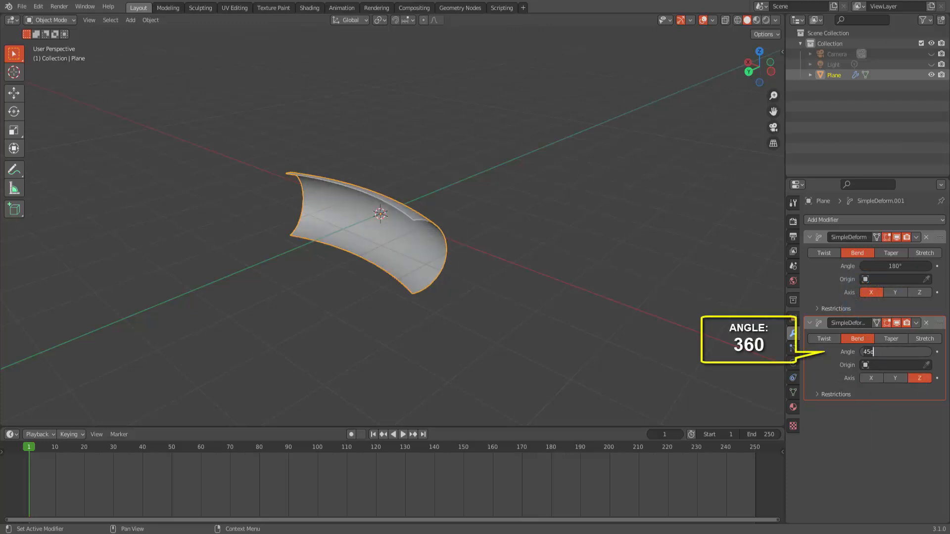
{"action": "type", "text": "360"}
{"action": "key", "text": "Return"}
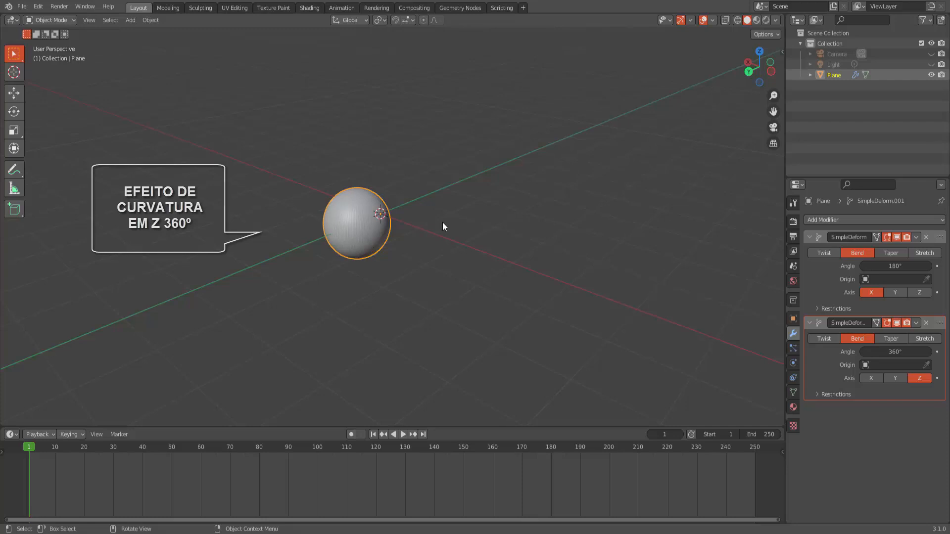
Apply both Simple Deform modifiers to the mesh, starting with the 180° X-axis bend.
{"action": "scroll", "coordinate": [441, 221], "scroll_direction": "up", "scroll_amount": 6}
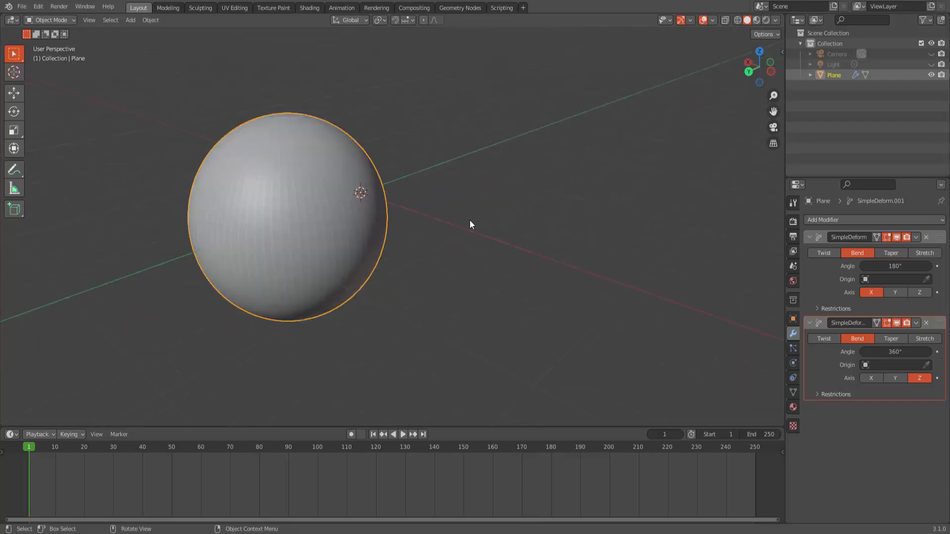
{"action": "left_click", "coordinate": [916, 322]}
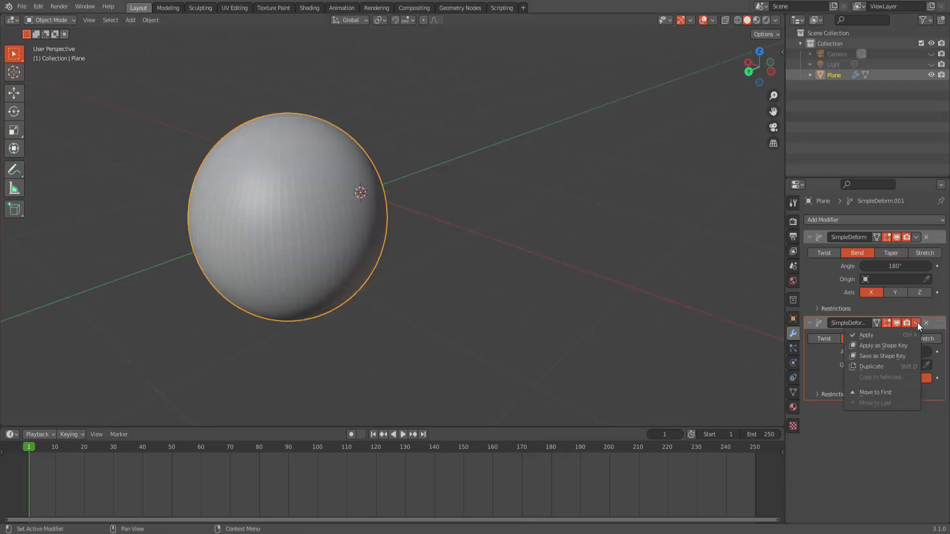
{"action": "left_click", "coordinate": [916, 237]}
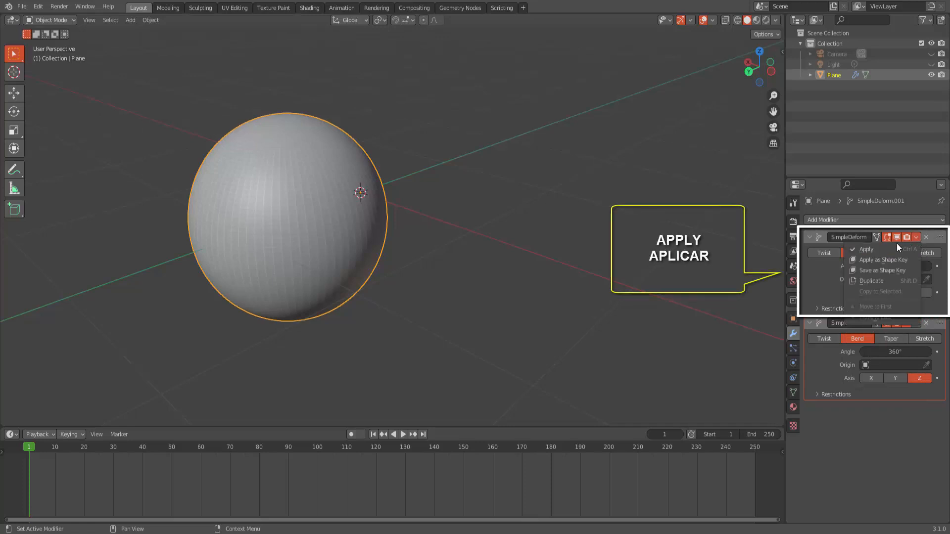
{"action": "left_click", "coordinate": [875, 248]}
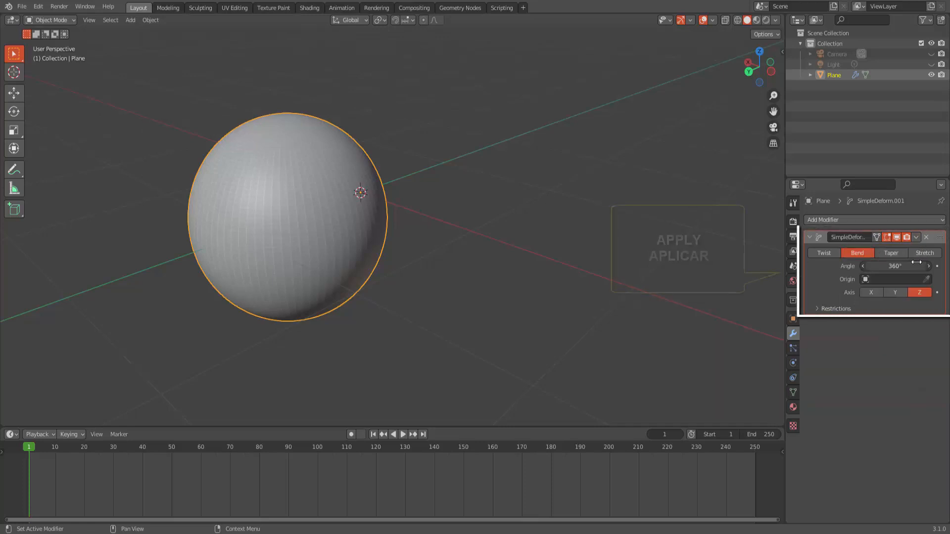
{"action": "left_click", "coordinate": [916, 237]}
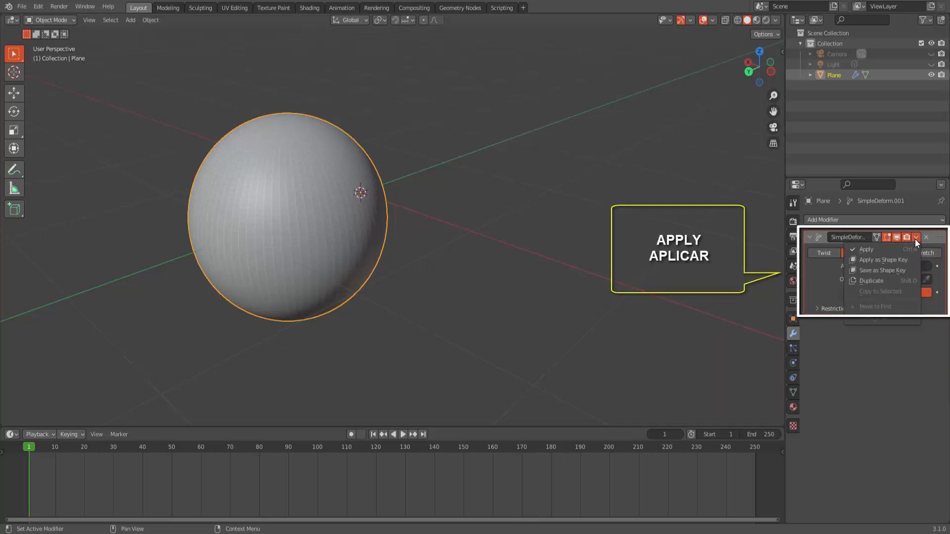
{"action": "left_click", "coordinate": [888, 249]}
Centre the sphere on its origin point using Set Origin with Geometry to Origin.
{"action": "scroll", "coordinate": [512, 266], "scroll_direction": "down", "scroll_amount": 3}
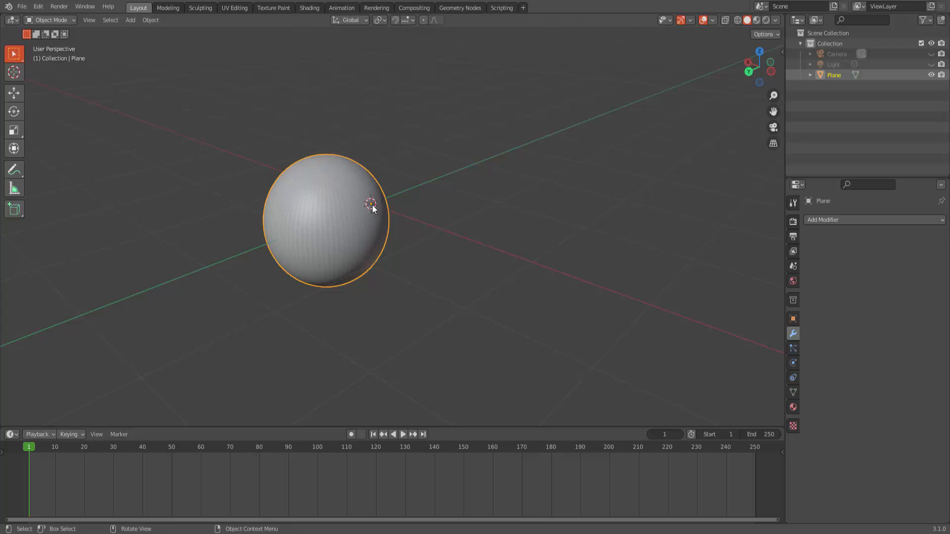
{"action": "right_click", "coordinate": [574, 168]}
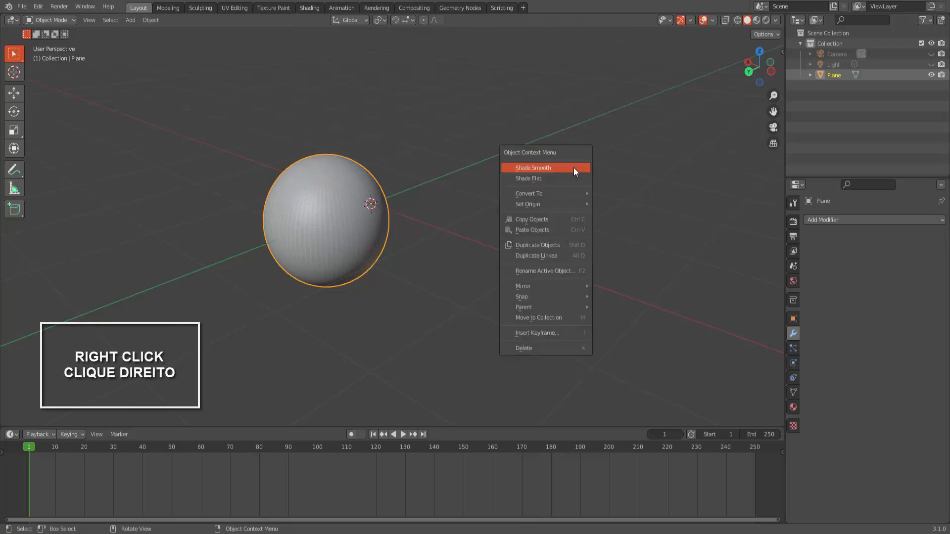
{"action": "mouse_move", "coordinate": [551, 204]}
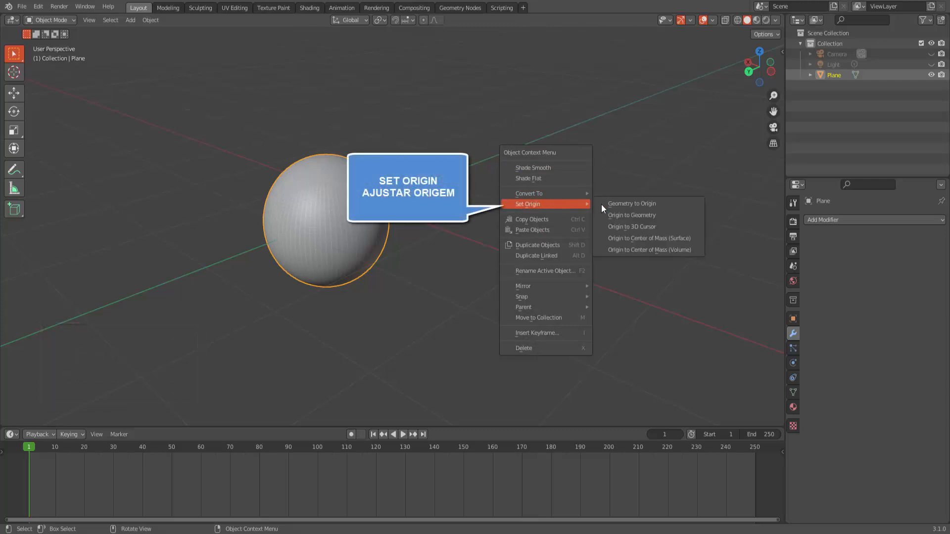
{"action": "left_click", "coordinate": [640, 203]}
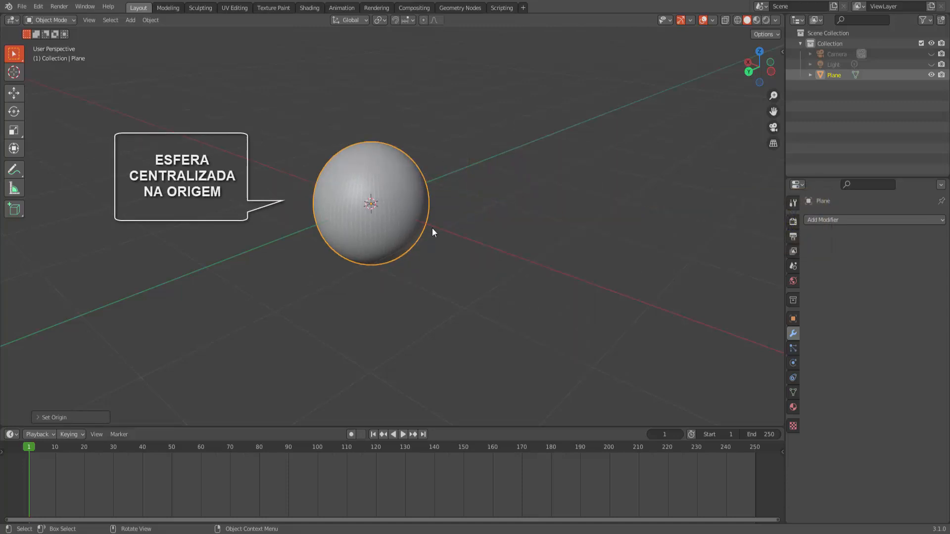
Apply smooth shading to the sphere.
{"action": "scroll", "coordinate": [558, 275], "scroll_direction": "up", "scroll_amount": 2}
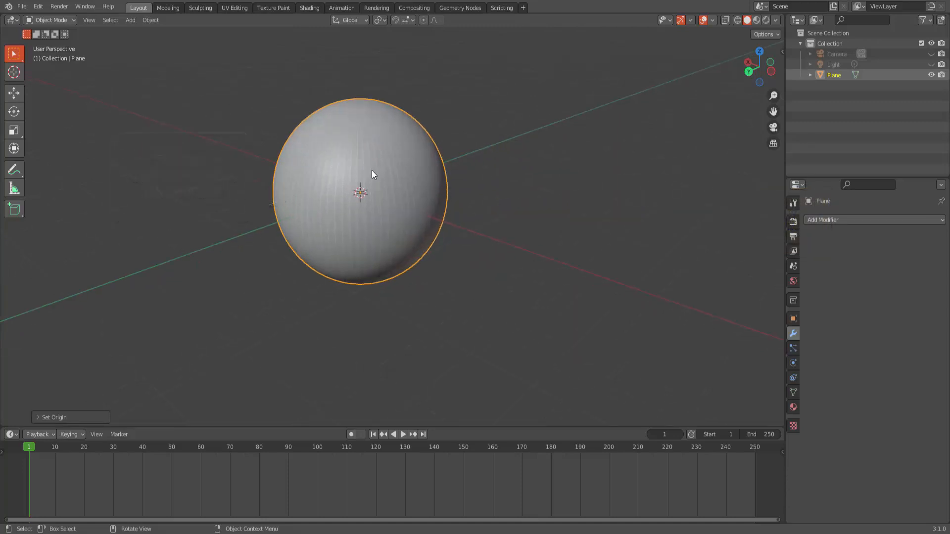
{"action": "right_click", "coordinate": [633, 147]}
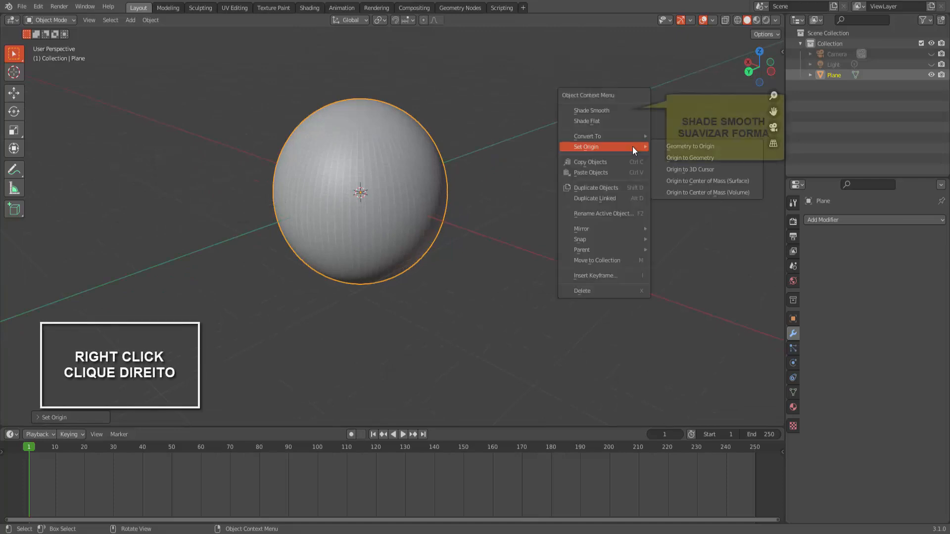
{"action": "left_click", "coordinate": [603, 109]}
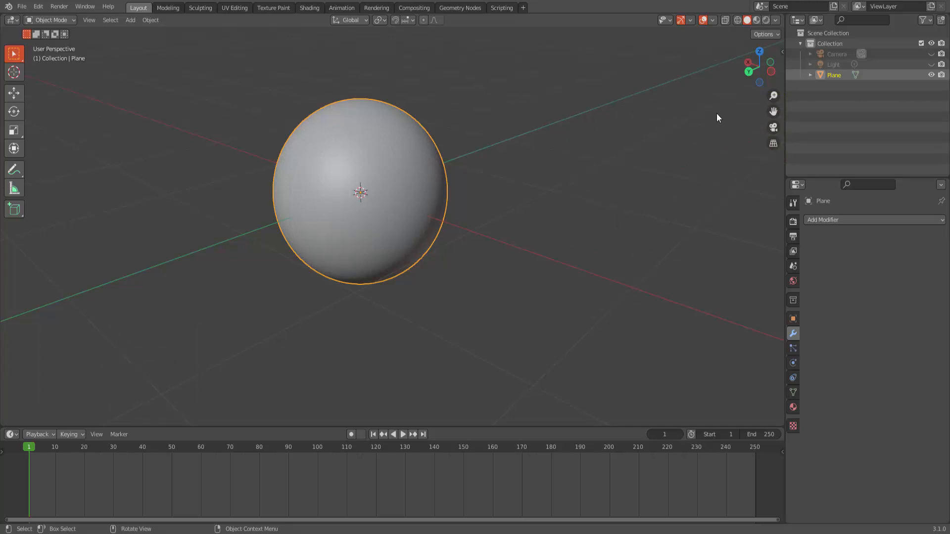
Add a Weld modifier to the sphere to close its irregular seam, and apply it.
{"action": "left_click_drag", "start_coordinate": [748, 80], "coordinate": [770, 88]}
{"action": "scroll", "coordinate": [230, 200], "scroll_direction": "up", "scroll_amount": 4}
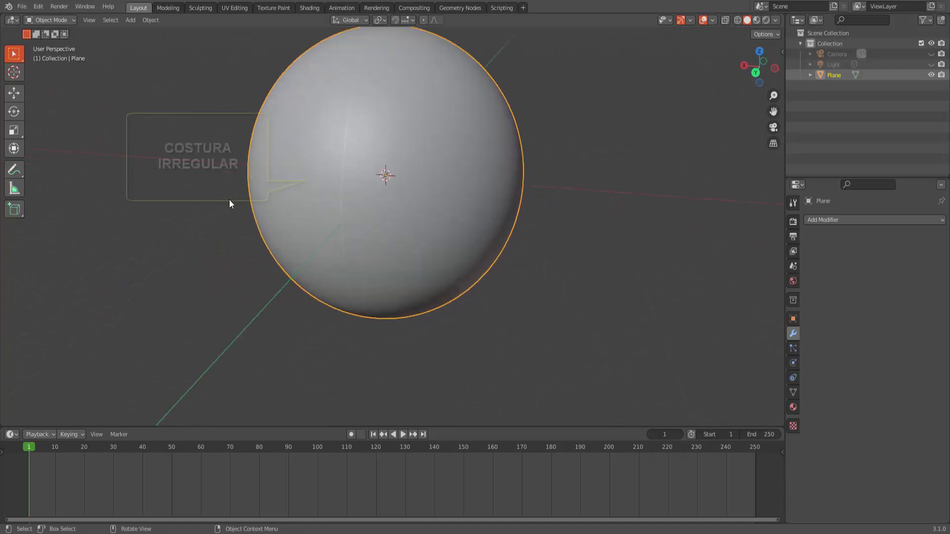
{"action": "scroll", "coordinate": [338, 101], "scroll_direction": "down", "scroll_amount": 3}
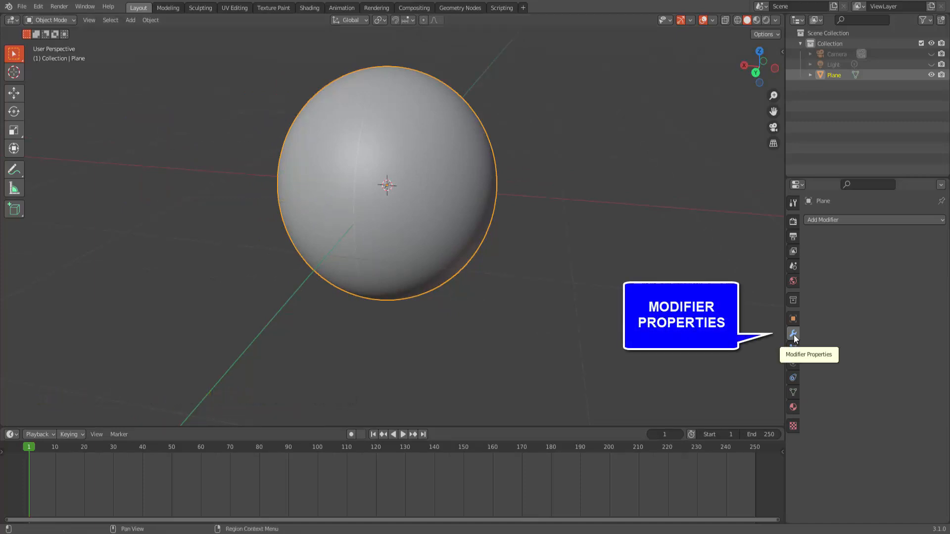
{"action": "left_click", "coordinate": [868, 220]}
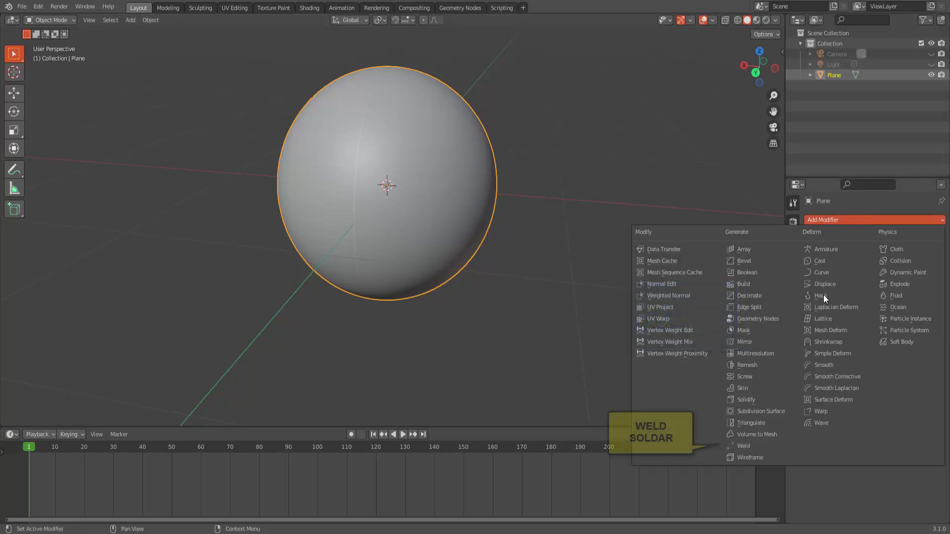
{"action": "left_click", "coordinate": [754, 447]}
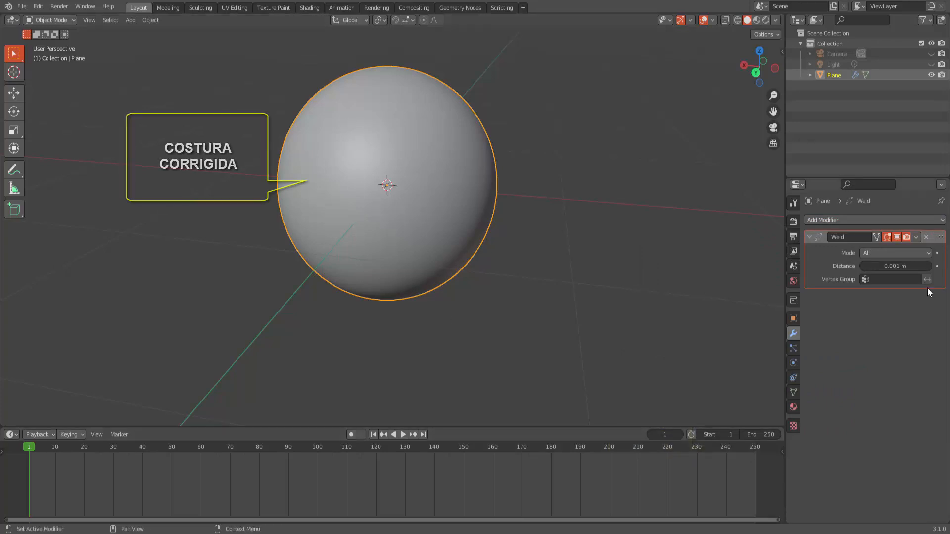
{"action": "left_click", "coordinate": [916, 239]}
{"action": "left_click", "coordinate": [888, 246]}
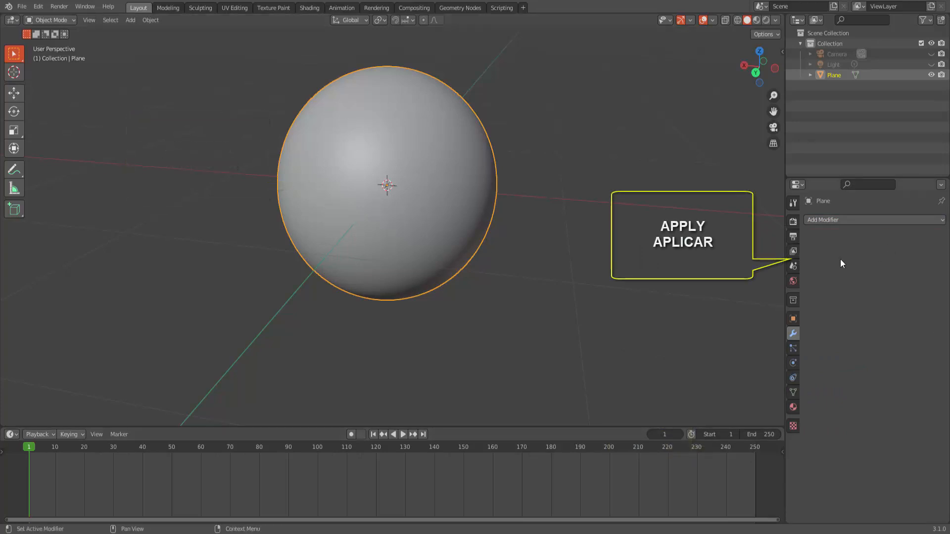
Enlarge the timeline area and frame the sphere closely in the camera view.
{"action": "scroll", "coordinate": [592, 274], "scroll_direction": "down", "scroll_amount": 2}
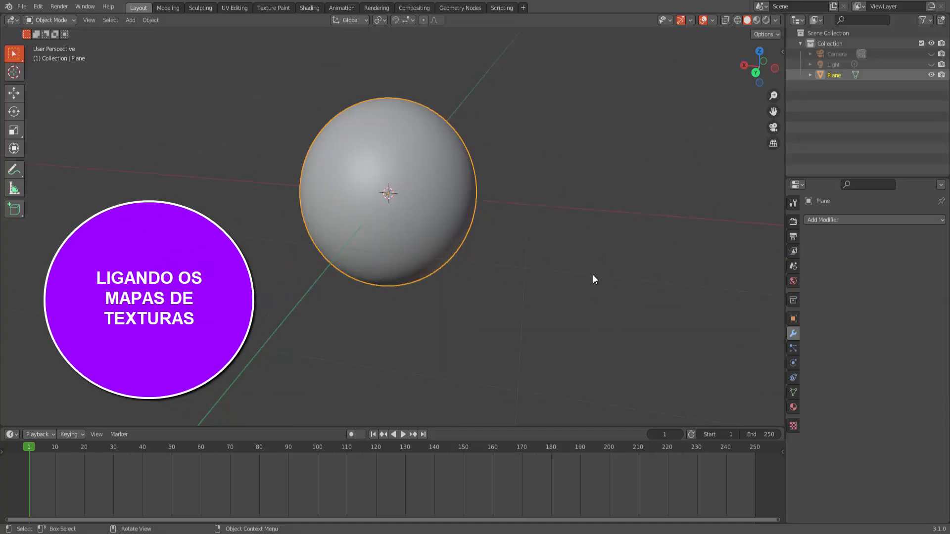
{"action": "left_click_drag", "start_coordinate": [526, 428], "coordinate": [553, 265]}
{"action": "left_click_drag", "start_coordinate": [778, 113], "coordinate": [795, 146]}
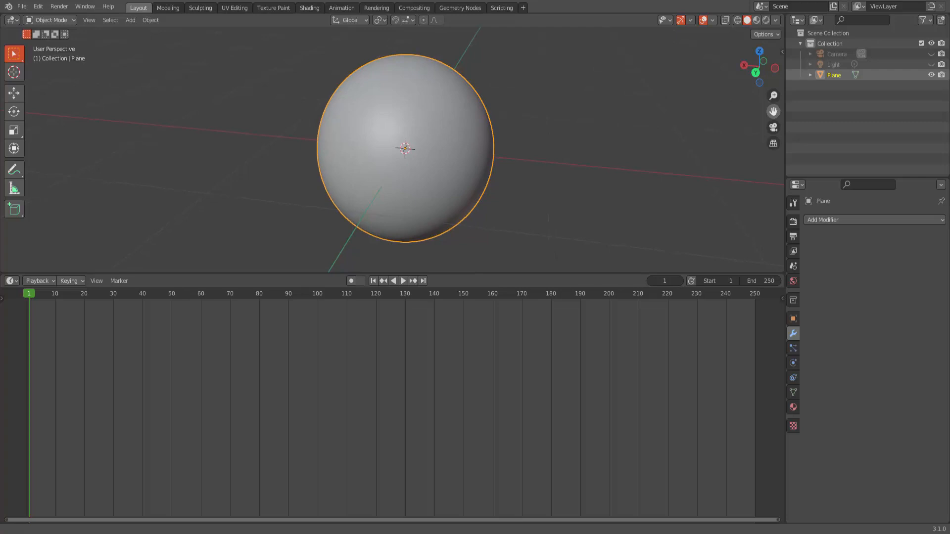
{"action": "left_click", "coordinate": [773, 128]}
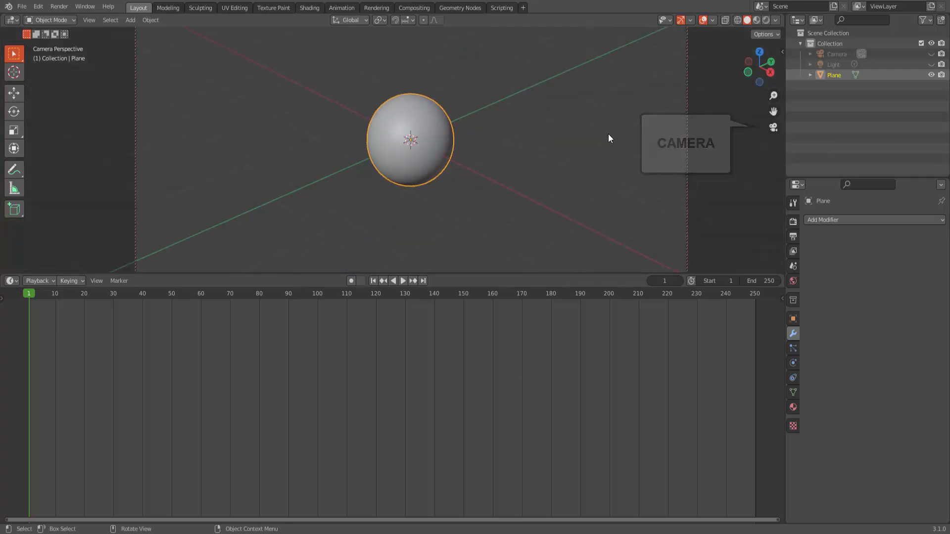
{"action": "scroll", "coordinate": [609, 134], "scroll_direction": "up", "scroll_amount": 5}
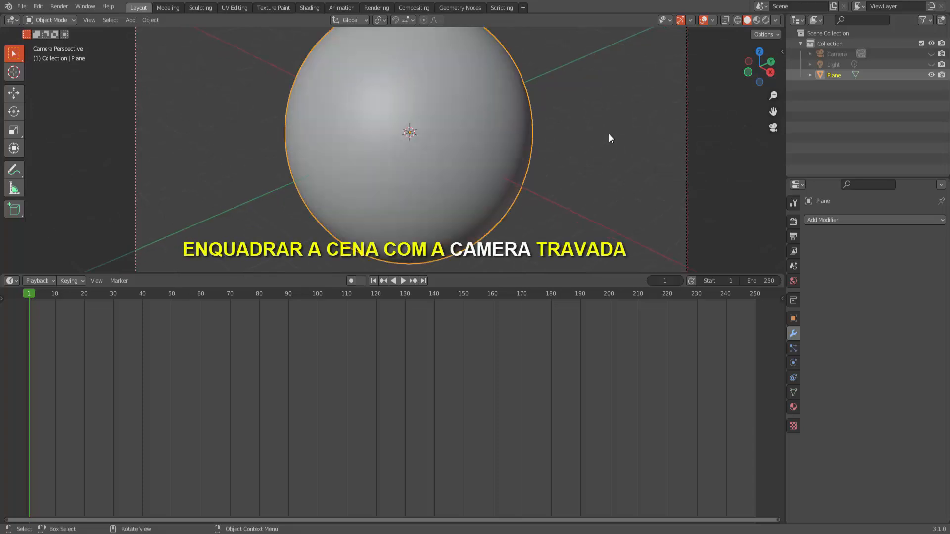
{"action": "scroll", "coordinate": [609, 135], "scroll_direction": "down", "scroll_amount": 1}
{"action": "scroll", "coordinate": [609, 134], "scroll_direction": "up", "scroll_amount": 1}
Reduce the timeline area's height slightly and switch that area to the Shader Editor.
{"action": "left_click_drag", "start_coordinate": [530, 272], "coordinate": [540, 309]}
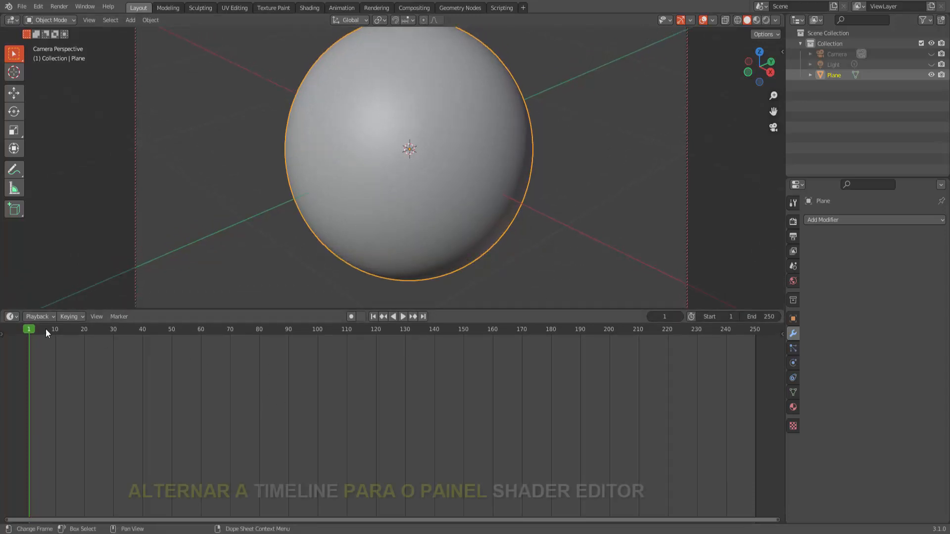
{"action": "left_click", "coordinate": [16, 317]}
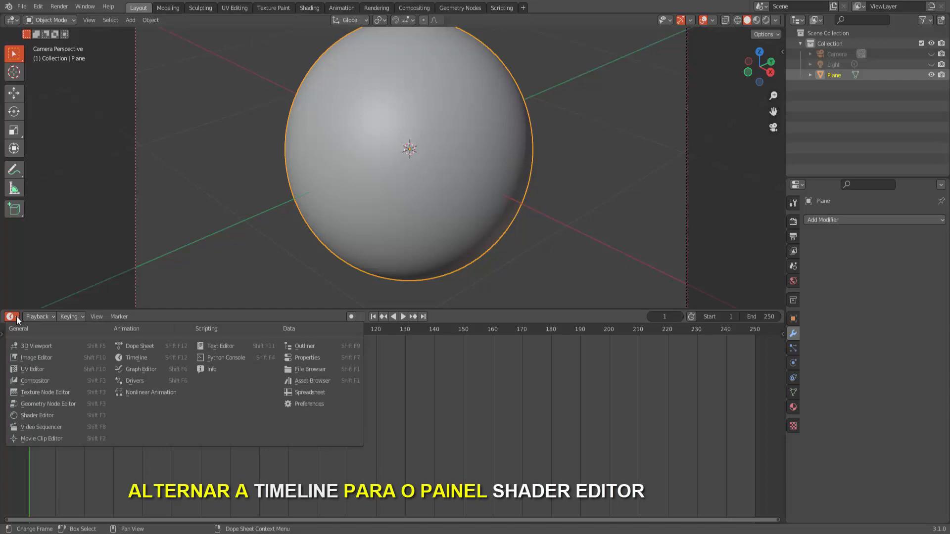
{"action": "left_click", "coordinate": [48, 415]}
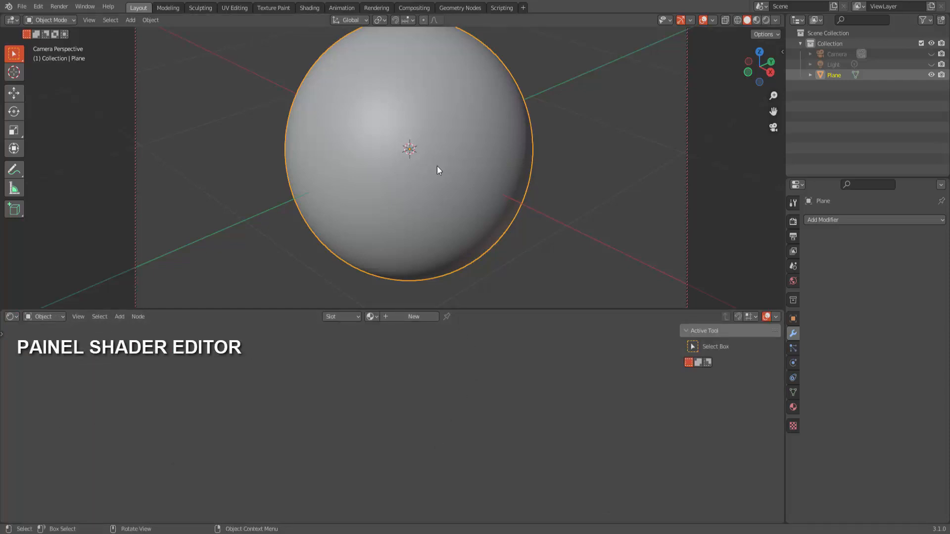
Create a new material for the sphere and move its Principled BSDF and Material Output nodes aside to free space for texture nodes.
{"action": "left_click", "coordinate": [419, 318]}
{"action": "scroll", "coordinate": [390, 418], "scroll_direction": "up", "scroll_amount": 8}
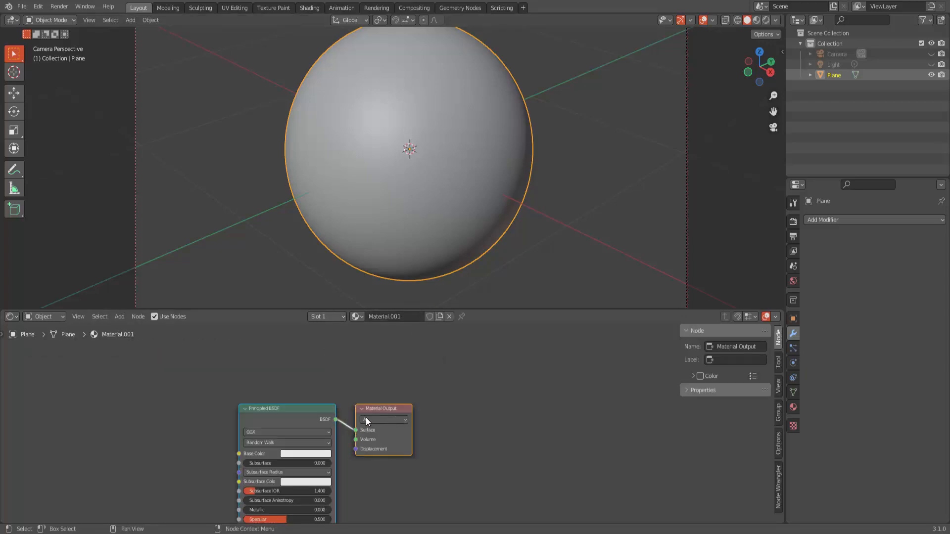
{"action": "left_click_drag", "start_coordinate": [290, 409], "coordinate": [516, 331]}
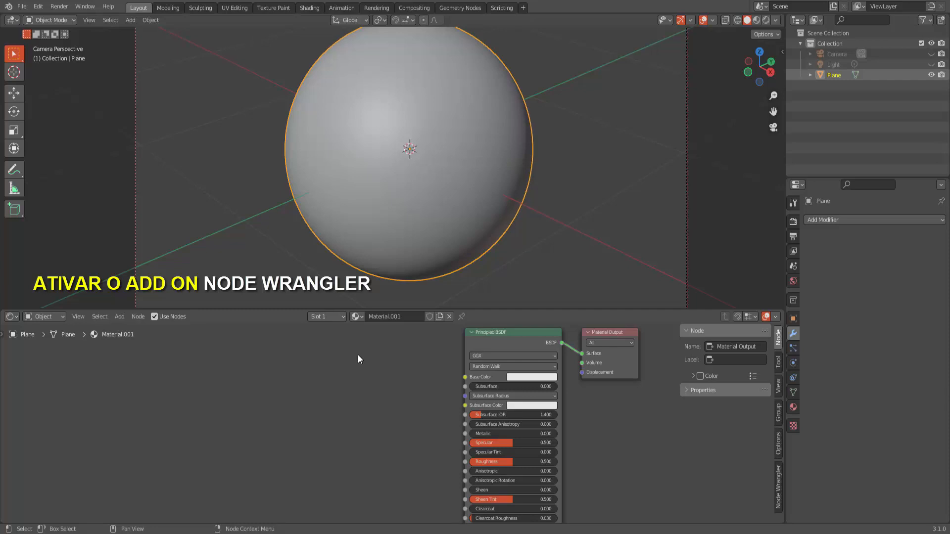
Check in the add-on preferences, searching for "node", that the Node Wrangler add-on is enabled.
{"action": "left_click", "coordinate": [39, 7]}
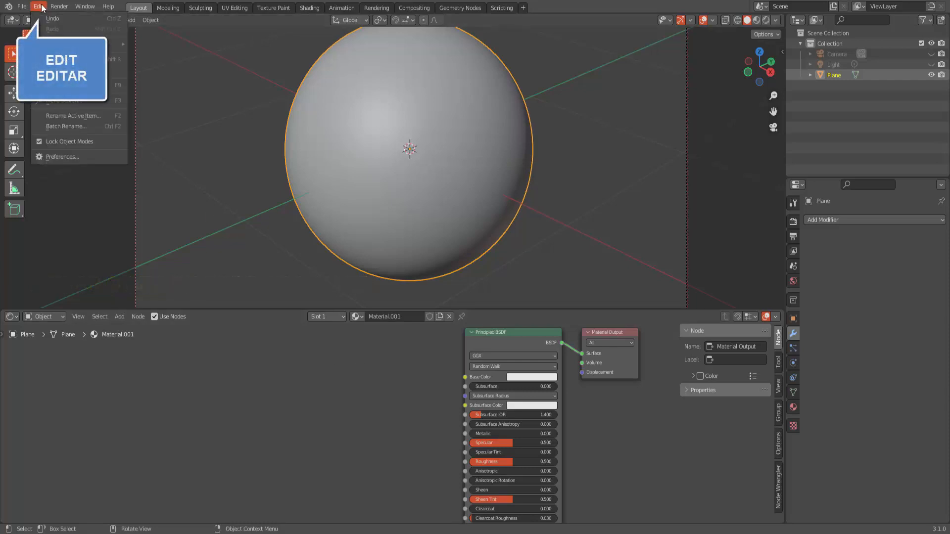
{"action": "left_click", "coordinate": [90, 157]}
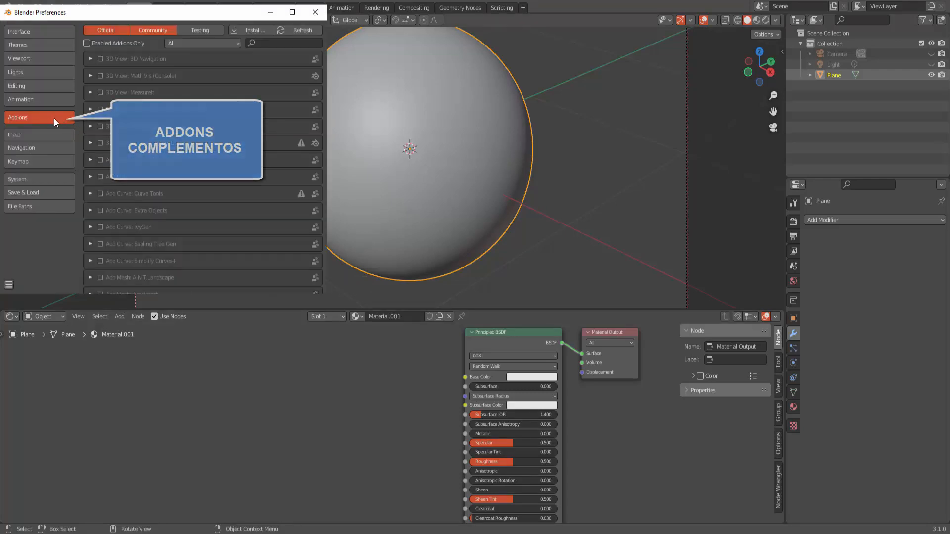
{"action": "left_click", "coordinate": [263, 44]}
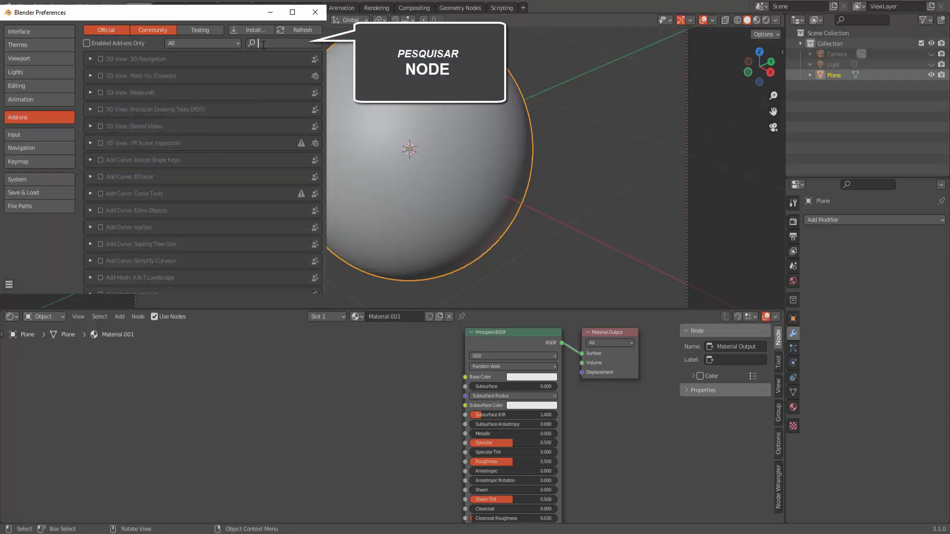
{"action": "type", "text": "node"}
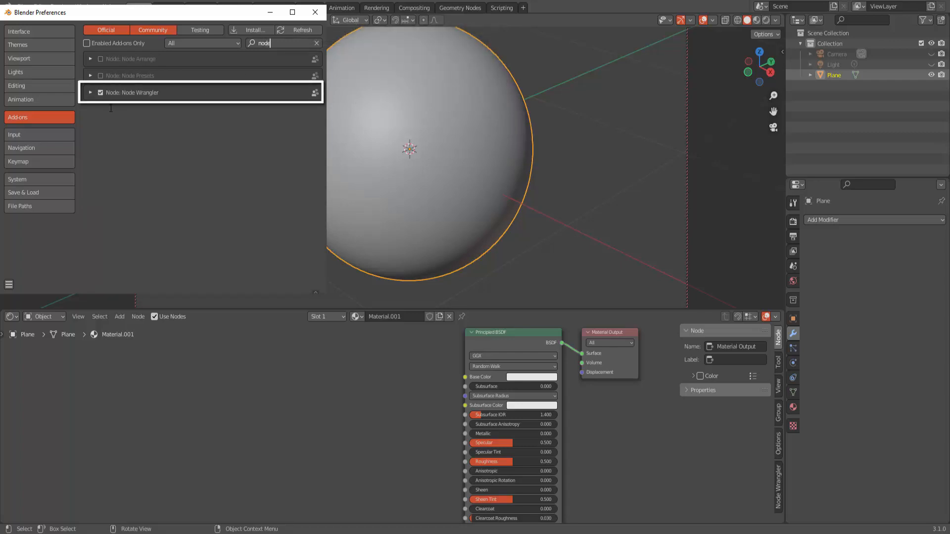
{"action": "left_click", "coordinate": [315, 12]}
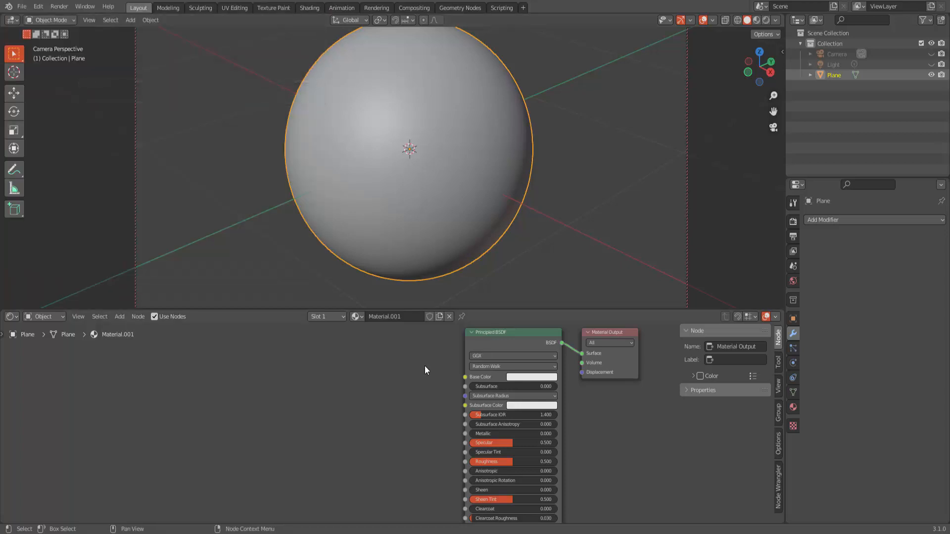
Start Node Wrangler's Principled Texture Setup on the Principled BSDF node and browse to the Downloads folder.
{"action": "left_click", "coordinate": [491, 334]}
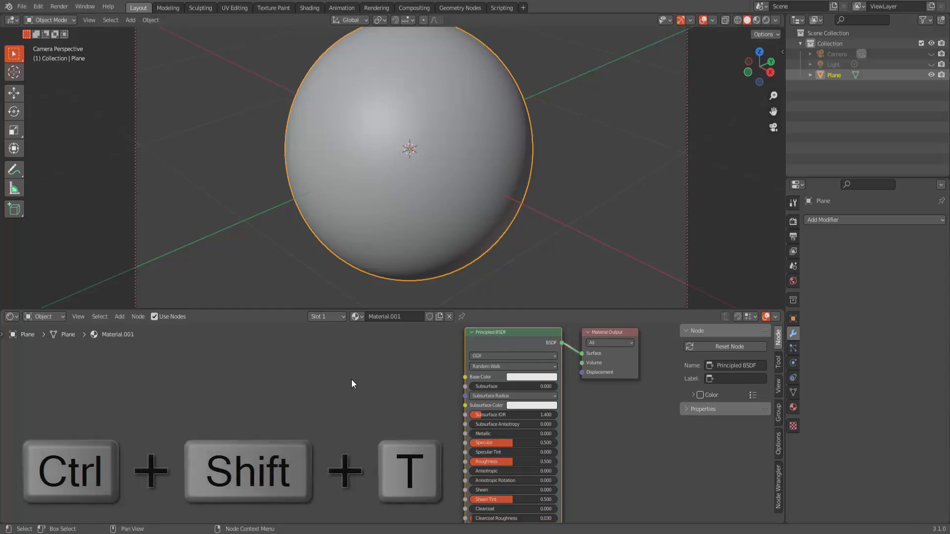
{"action": "key", "text": "ctrl+shift+t"}
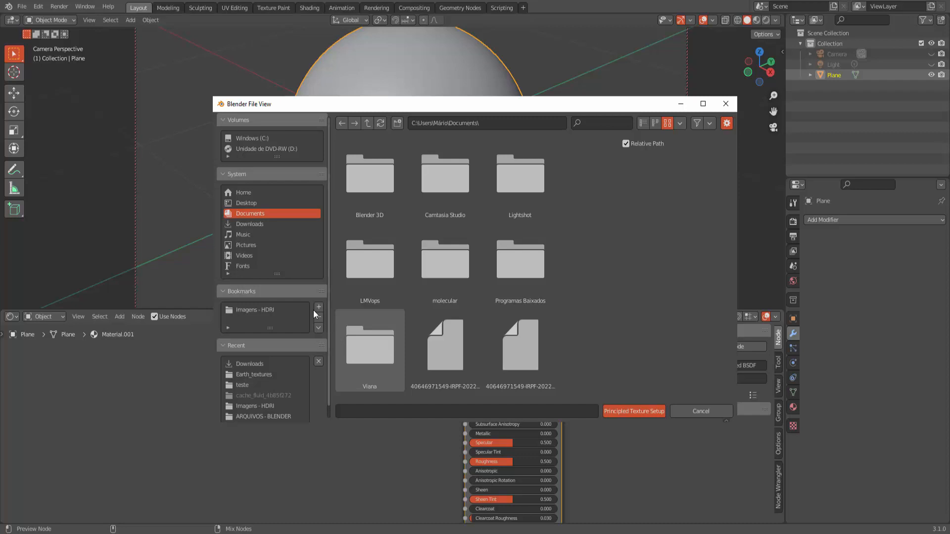
{"action": "left_click", "coordinate": [251, 224]}
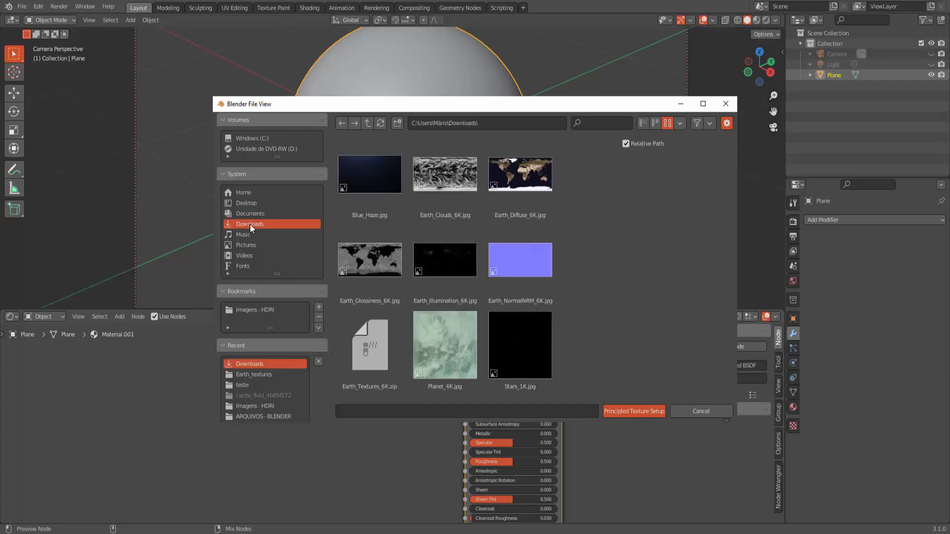
{"action": "scroll", "coordinate": [585, 341], "scroll_direction": "down", "scroll_amount": 2}
{"action": "scroll", "coordinate": [586, 341], "scroll_direction": "down", "scroll_amount": 1}
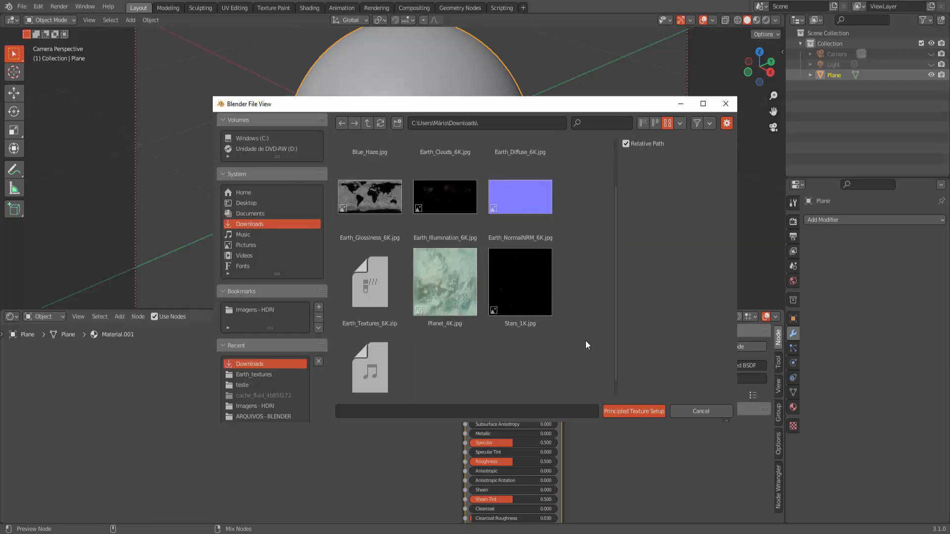
{"action": "scroll", "coordinate": [586, 340], "scroll_direction": "up", "scroll_amount": 3}
Load Blue_Haze, Planet_4K, Stars_1K and the Earth Clouds, Diffuse, Glossiness, Illumination and NormalNRM 6K images as the Principled texture setup.
{"action": "left_click", "coordinate": [375, 162]}
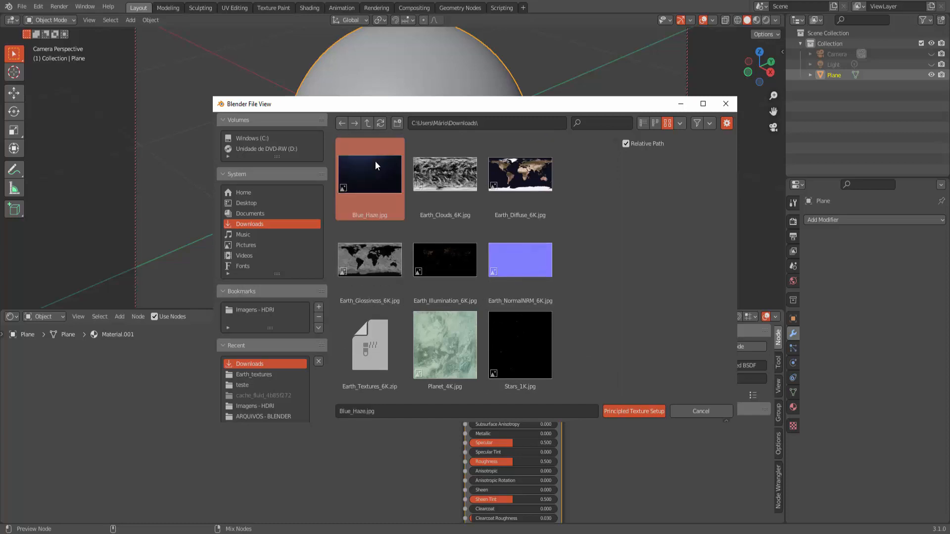
{"action": "left_click", "coordinate": [430, 176], "text": "shift"}
{"action": "left_click", "coordinate": [520, 175], "text": "shift"}
{"action": "left_click", "coordinate": [376, 259], "text": "shift"}
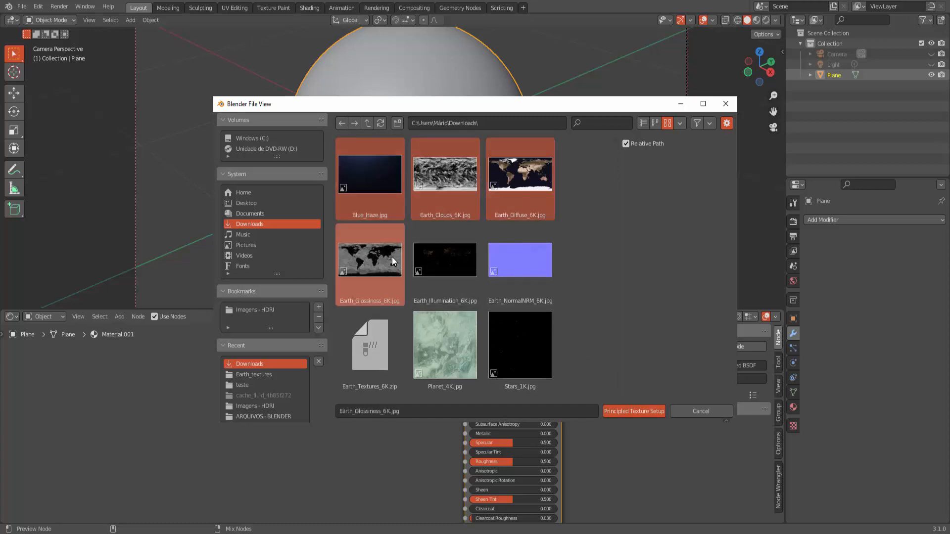
{"action": "left_click", "coordinate": [463, 259], "text": "shift"}
{"action": "left_click", "coordinate": [518, 262], "text": "shift"}
{"action": "left_click", "coordinate": [462, 338], "text": "shift"}
{"action": "left_click", "coordinate": [519, 347], "text": "shift"}
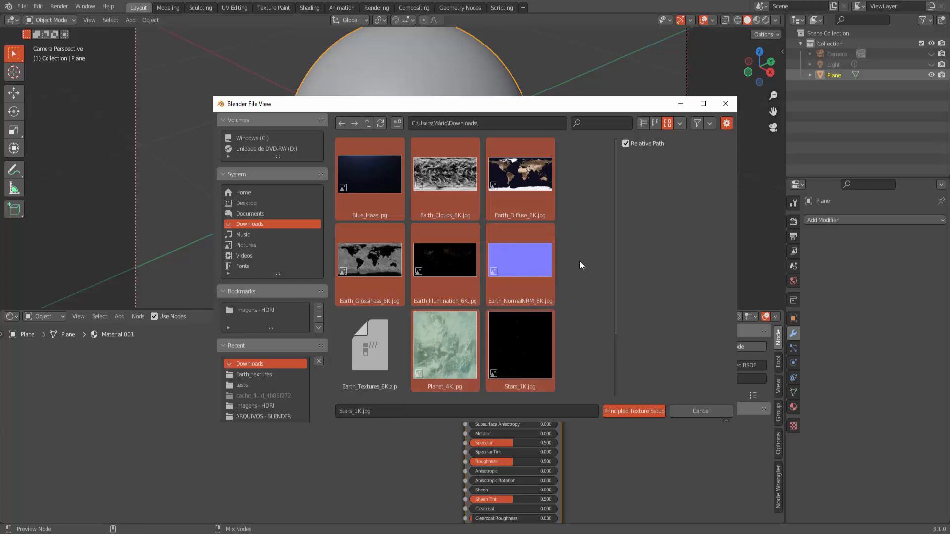
{"action": "left_click", "coordinate": [646, 413]}
{"action": "key", "text": "Home"}
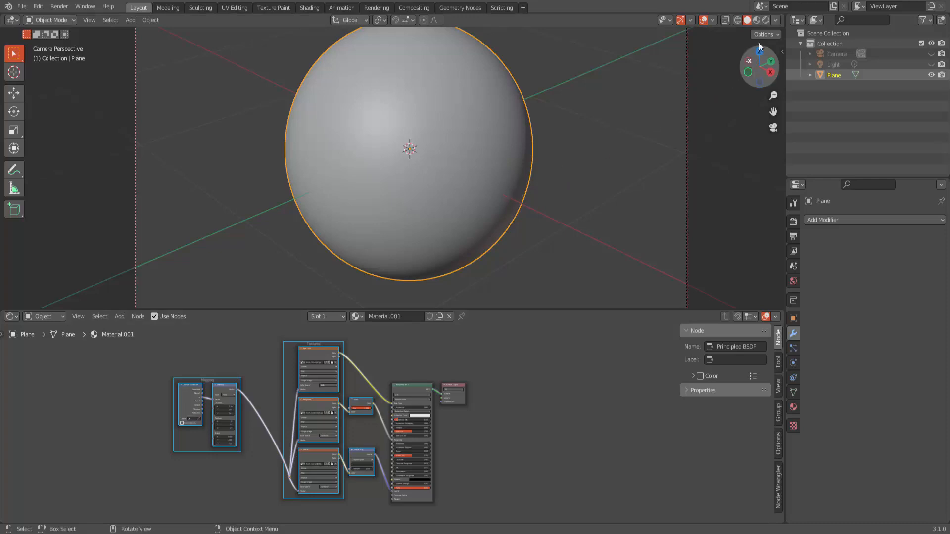
Show the 3D viewport in rendered shading and replace the Shader Editor with a shorter Timeline area.
{"action": "left_click", "coordinate": [767, 20]}
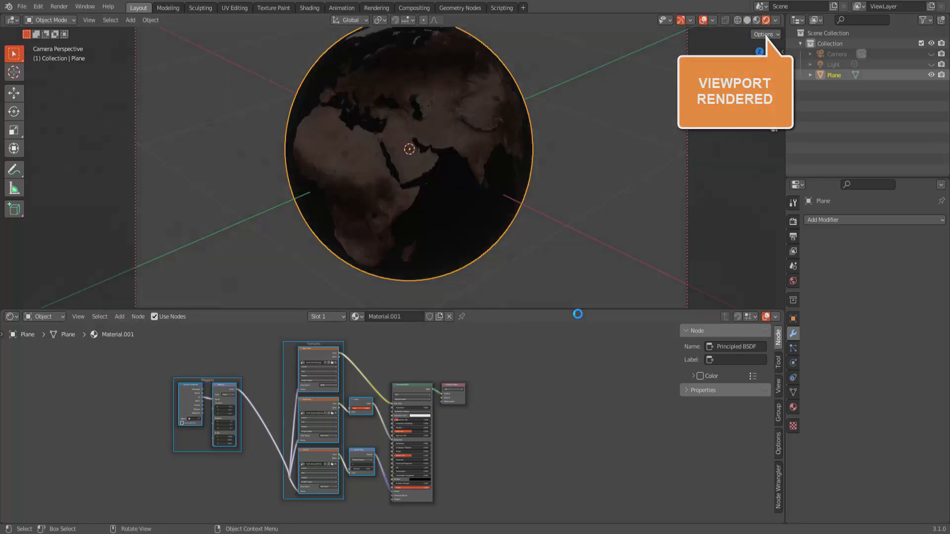
{"action": "left_click_drag", "start_coordinate": [580, 311], "coordinate": [571, 432]}
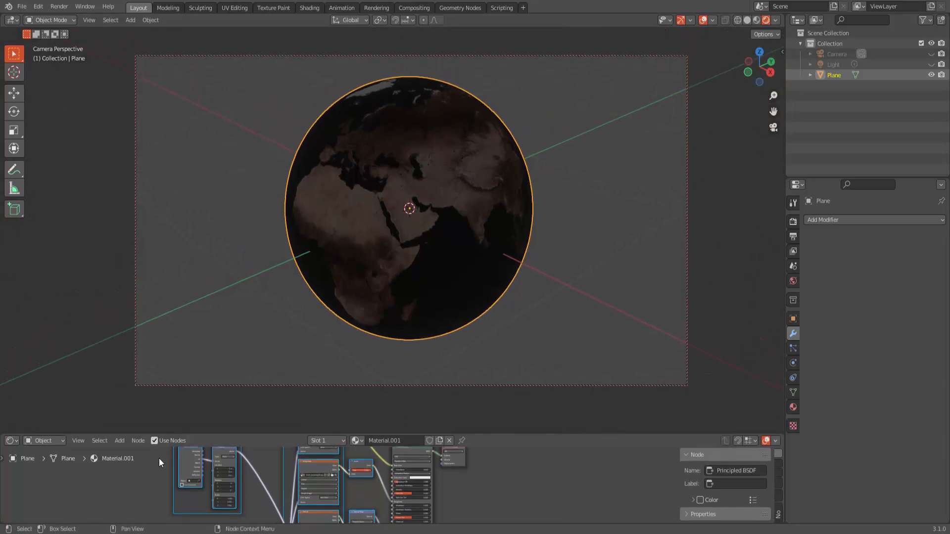
{"action": "left_click", "coordinate": [12, 441]}
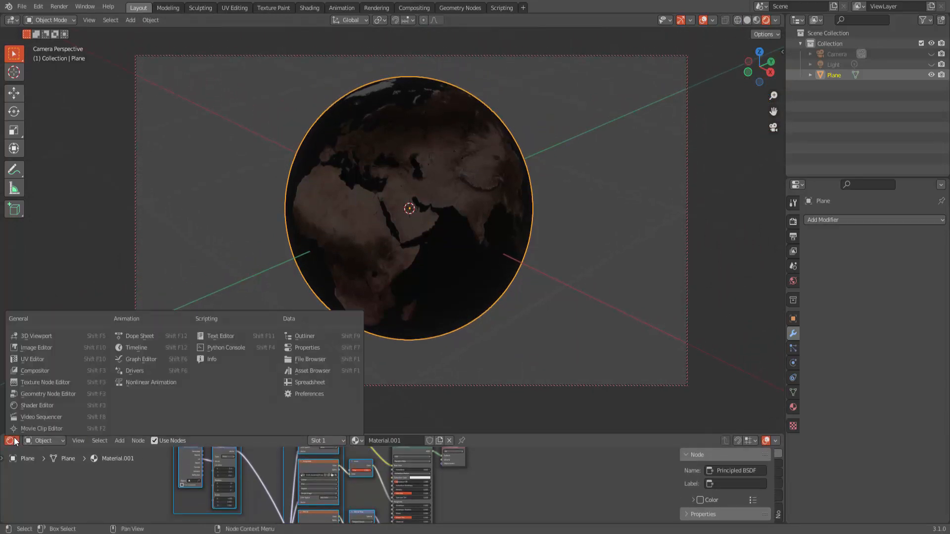
{"action": "left_click", "coordinate": [157, 348]}
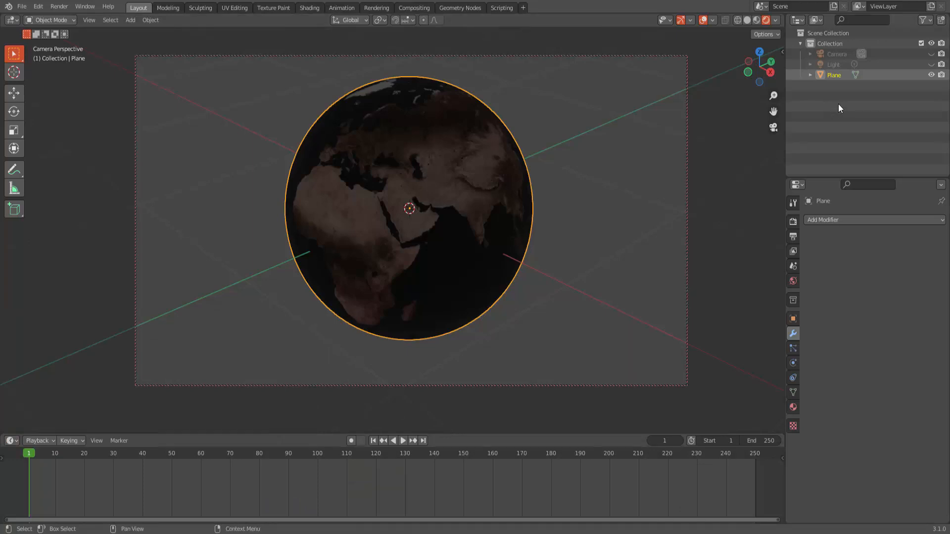
Unhide the light and move it closer to the globe, to about X 3.42 m, Y -0.53 m, Z 2.11 m.
{"action": "left_click", "coordinate": [931, 64]}
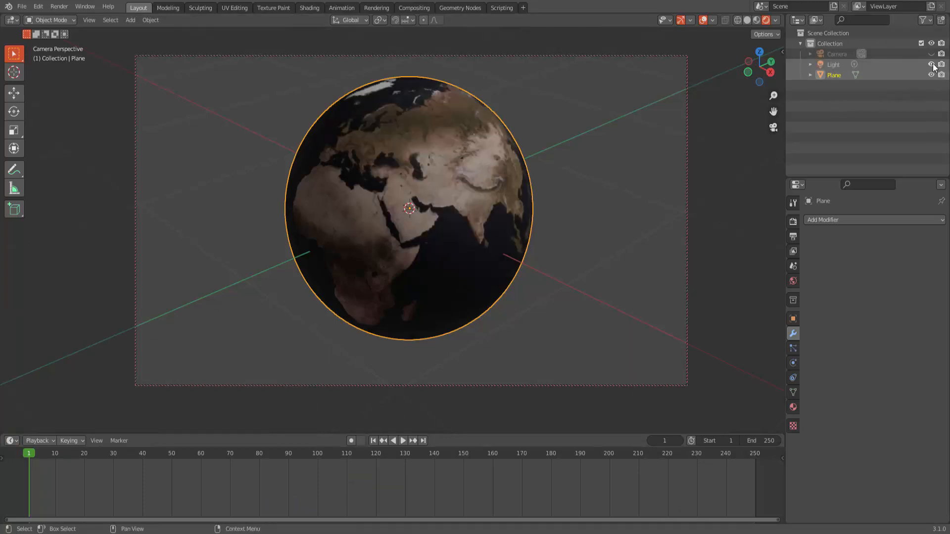
{"action": "scroll", "coordinate": [550, 155], "scroll_direction": "down", "scroll_amount": 10}
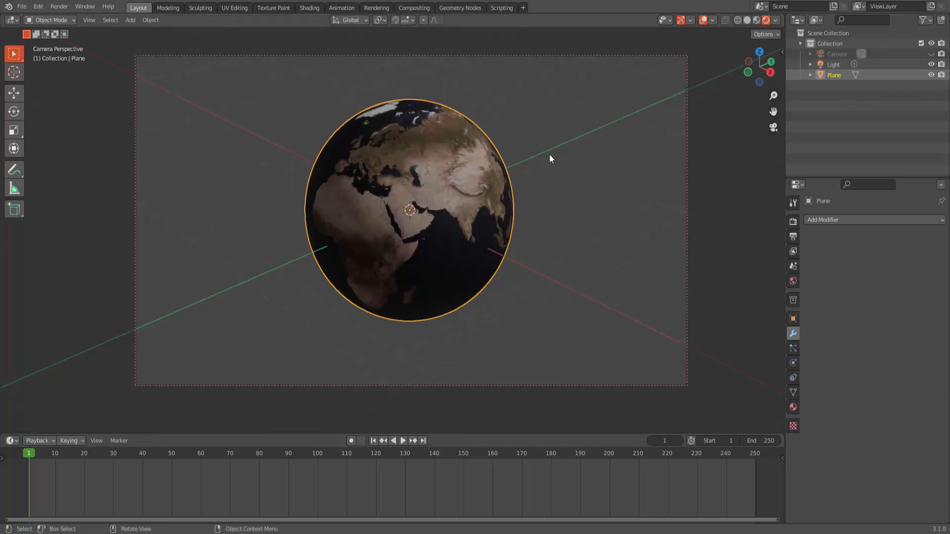
{"action": "scroll", "coordinate": [549, 156], "scroll_direction": "down", "scroll_amount": 6}
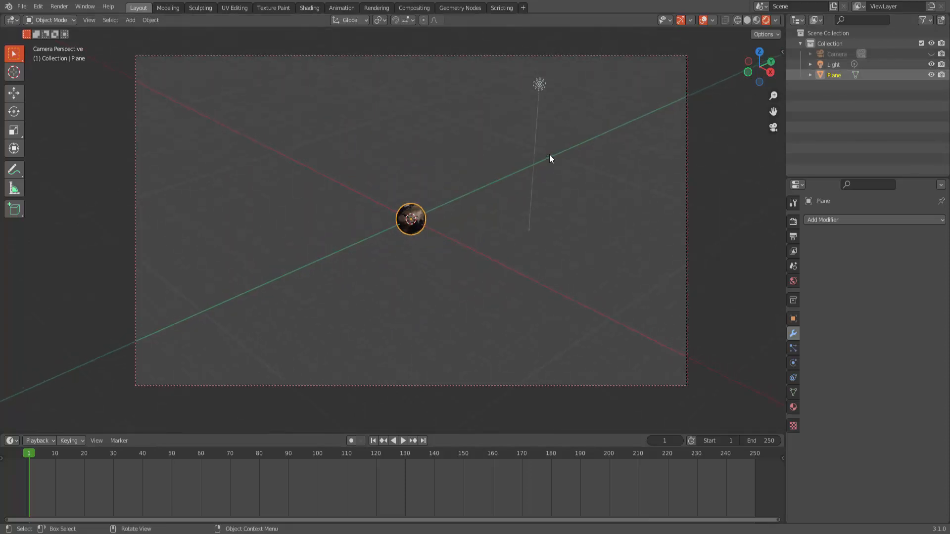
{"action": "left_click", "coordinate": [515, 107]}
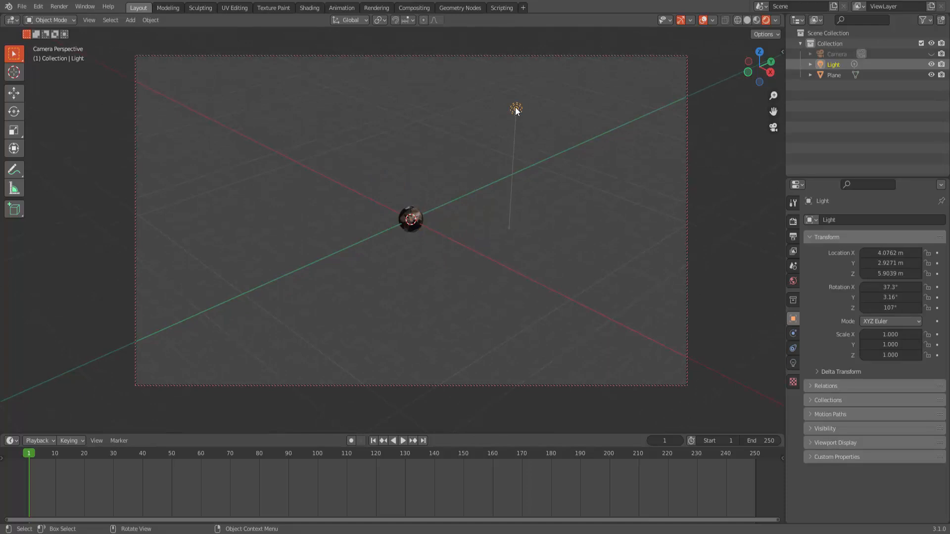
{"action": "key", "text": "g"}
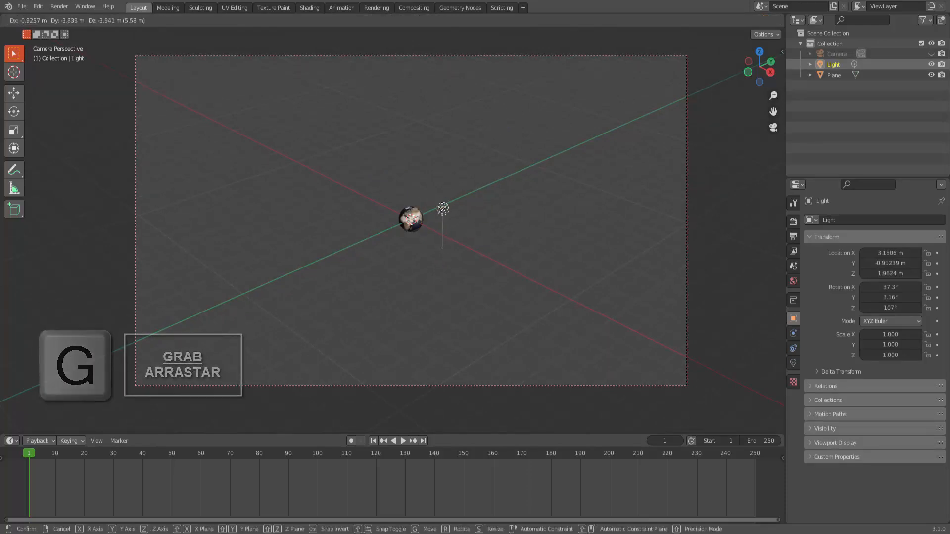
{"action": "left_click", "coordinate": [565, 223]}
{"action": "scroll", "coordinate": [565, 223], "scroll_direction": "up", "scroll_amount": 10}
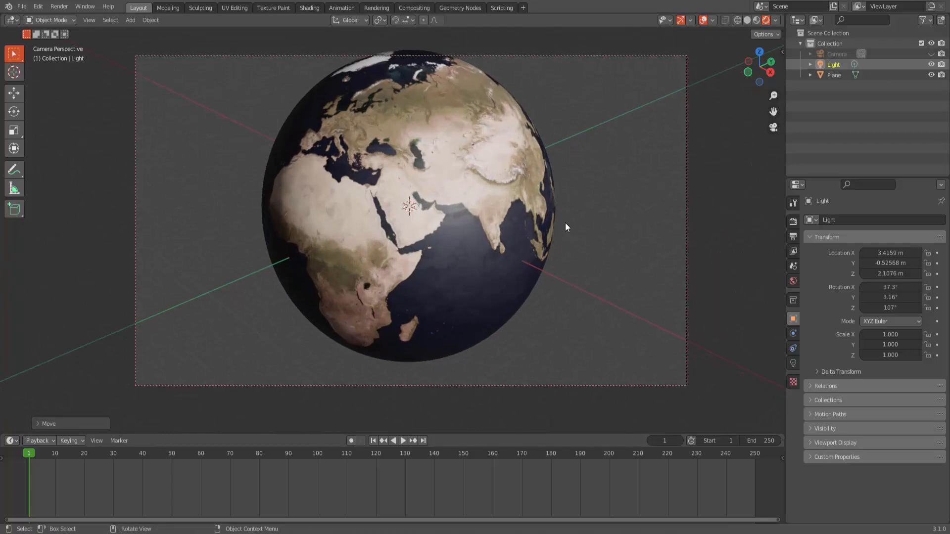
{"action": "scroll", "coordinate": [565, 222], "scroll_direction": "down", "scroll_amount": 2}
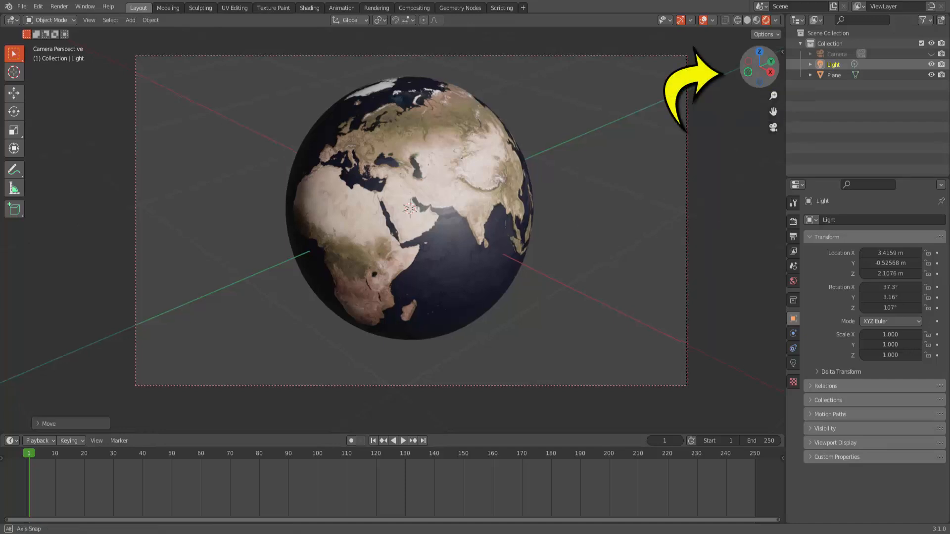
Tilt the camera view to a slightly lower angle on the globe and unhide the camera.
{"action": "mouse_move", "coordinate": [759, 67]}
{"action": "left_mouse_down"}
{"action": "mouse_move", "coordinate": [757, 38]}
{"action": "mouse_move", "coordinate": [757, 50]}
{"action": "left_mouse_up"}
{"action": "left_click_drag", "start_coordinate": [773, 111], "coordinate": [771, 101]}
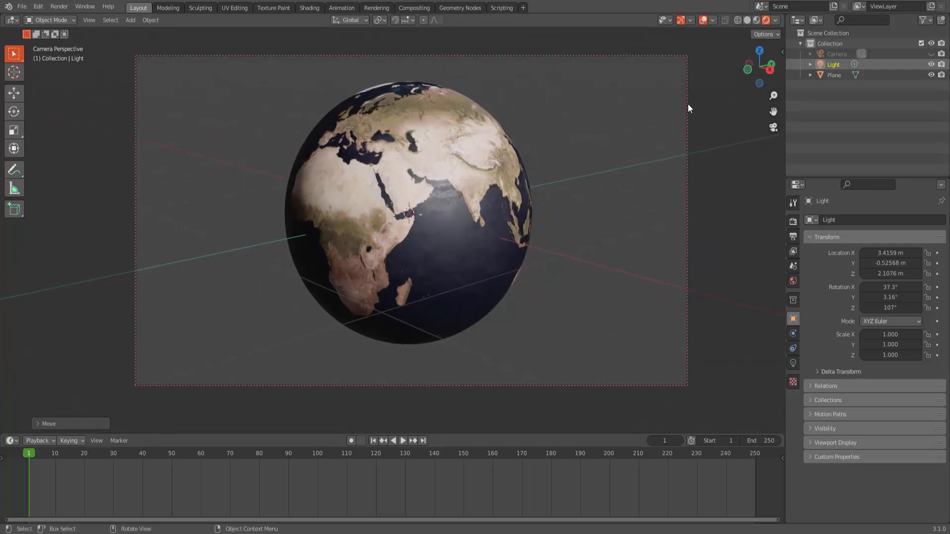
{"action": "left_click", "coordinate": [688, 105]}
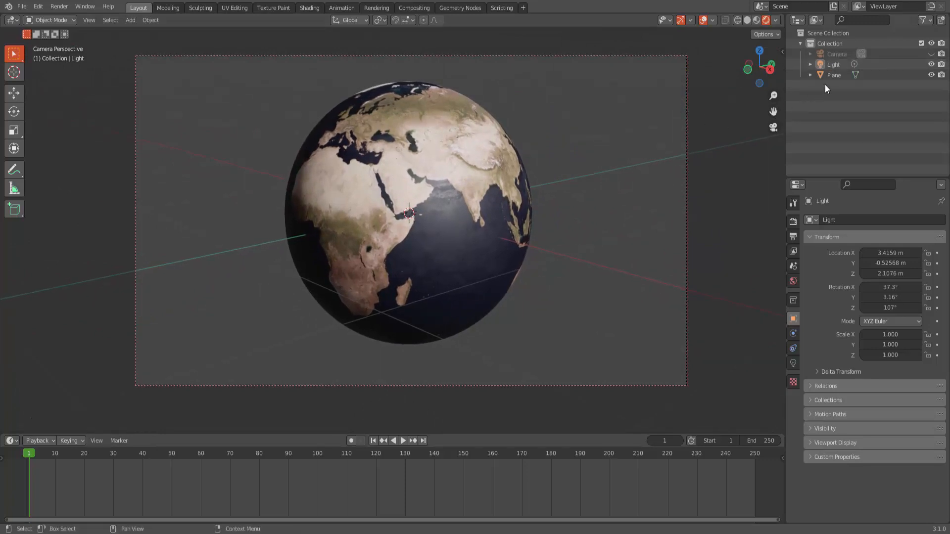
{"action": "left_click", "coordinate": [931, 54]}
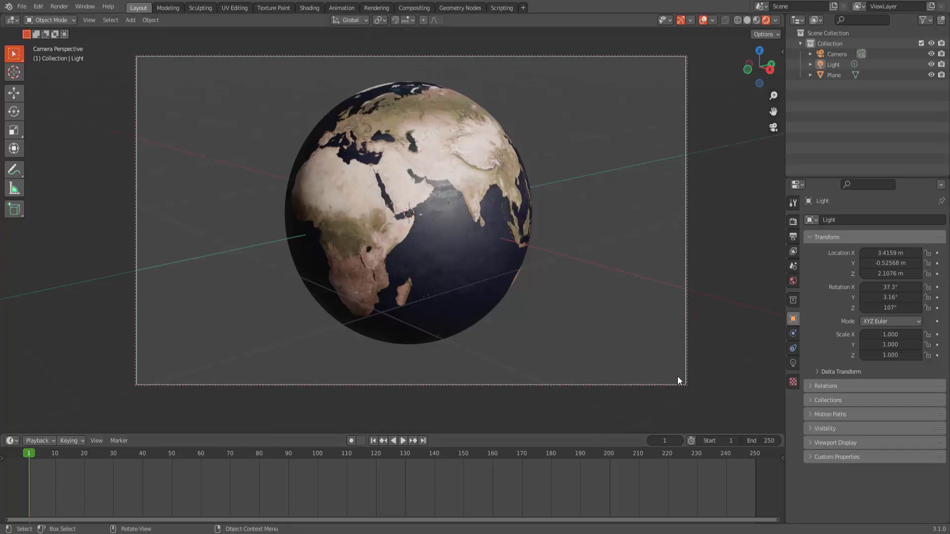
Drive the globe's Z rotation with the expression #frame/120 and play the animation to preview the spin.
{"action": "key", "text": "n"}
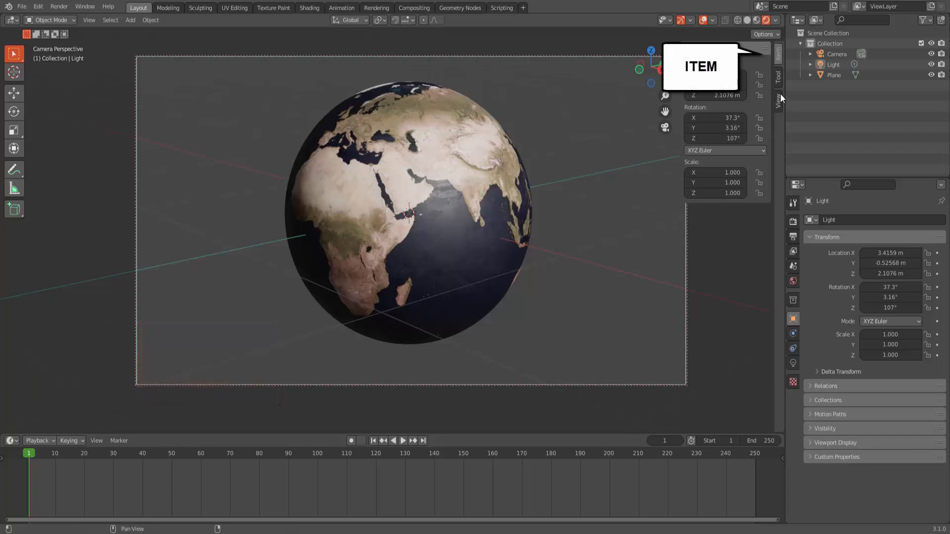
{"action": "left_click", "coordinate": [488, 156]}
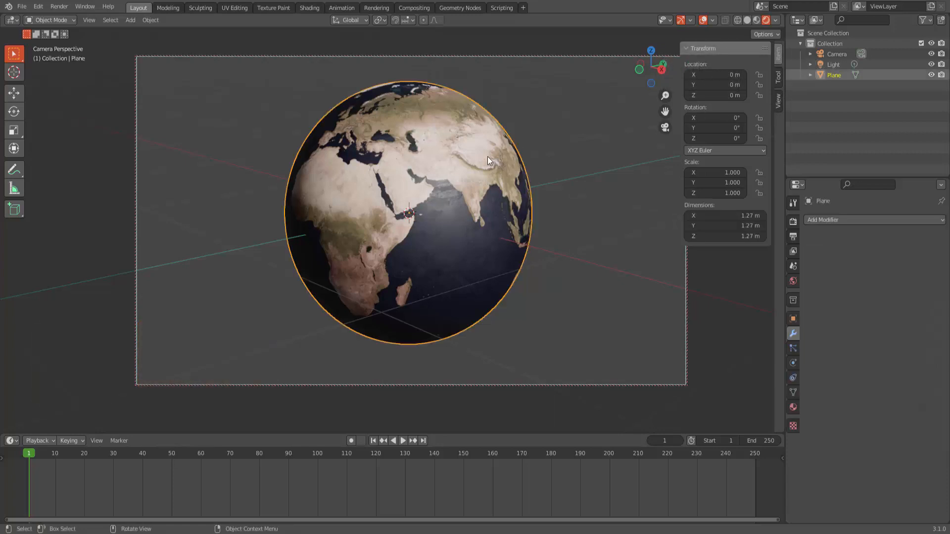
{"action": "double_click", "coordinate": [715, 138]}
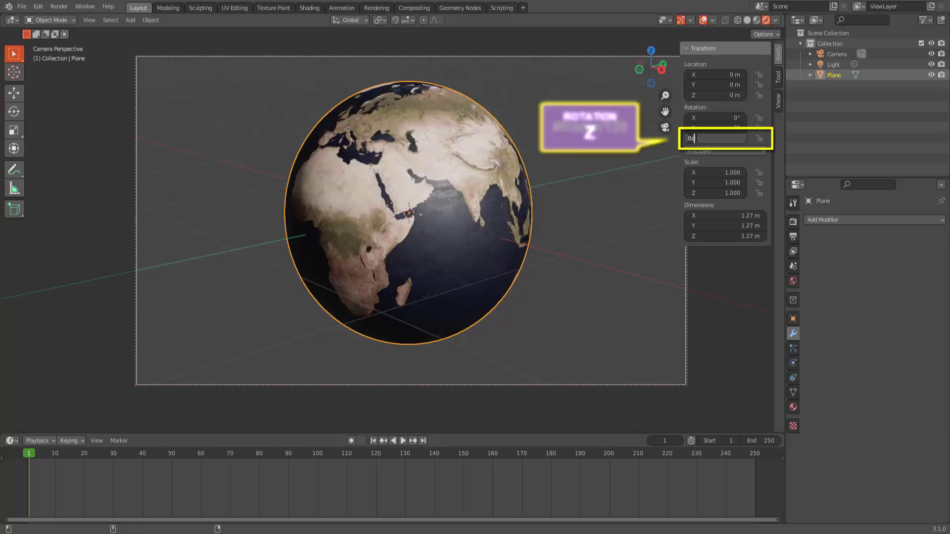
{"action": "type", "text": "#frame/12"}
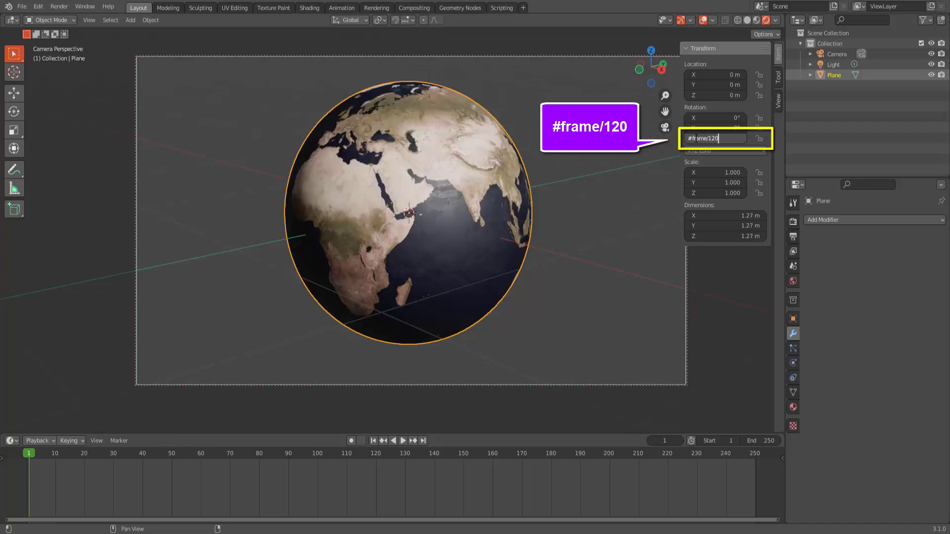
{"action": "key", "text": "Return"}
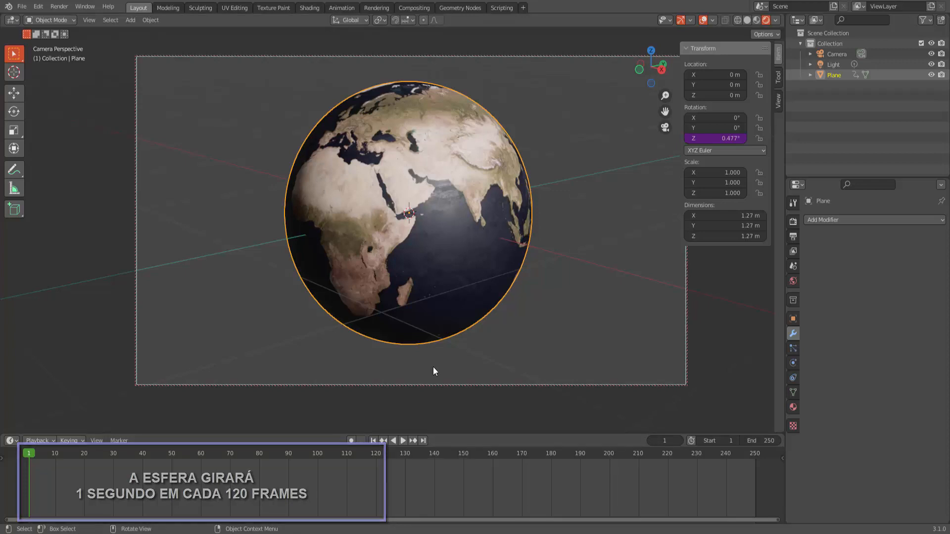
{"action": "left_click", "coordinate": [402, 441]}
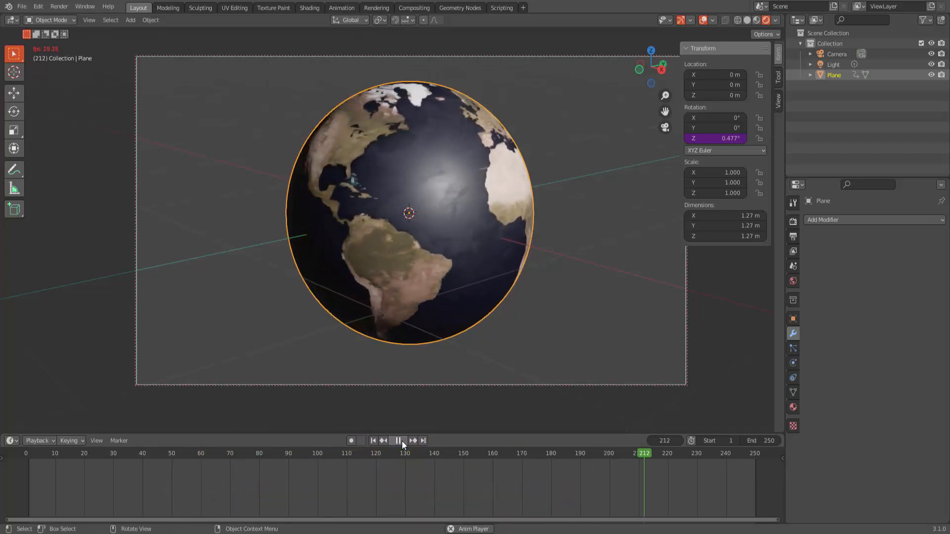
{"action": "left_click", "coordinate": [402, 442]}
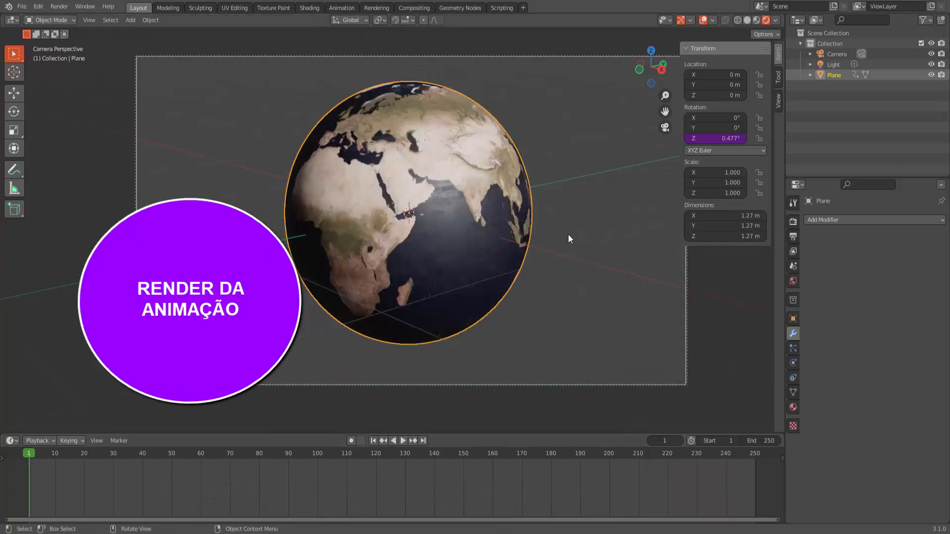
Set the render output path to the tmp folder with the name animaçãodaterra and choose AVI JPEG as the file format.
{"action": "left_click", "coordinate": [794, 223]}
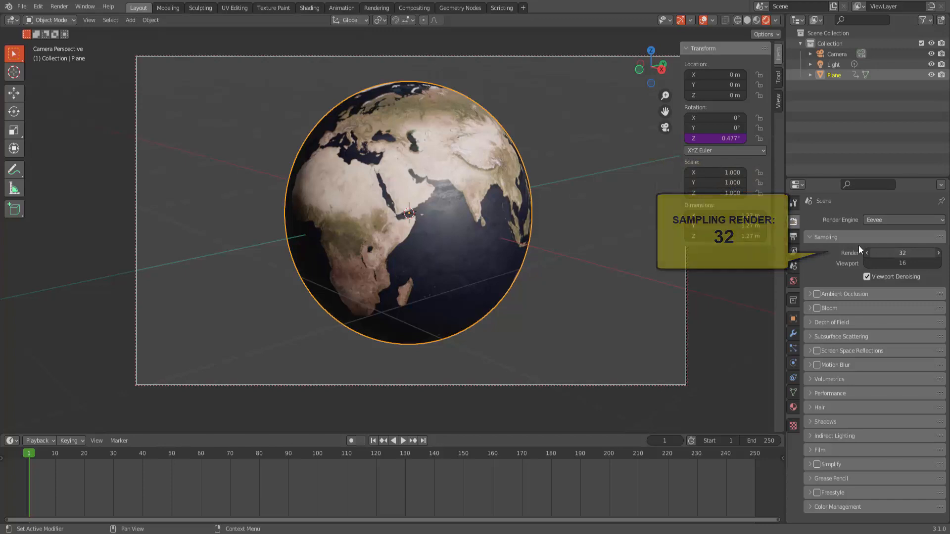
{"action": "left_click", "coordinate": [795, 236]}
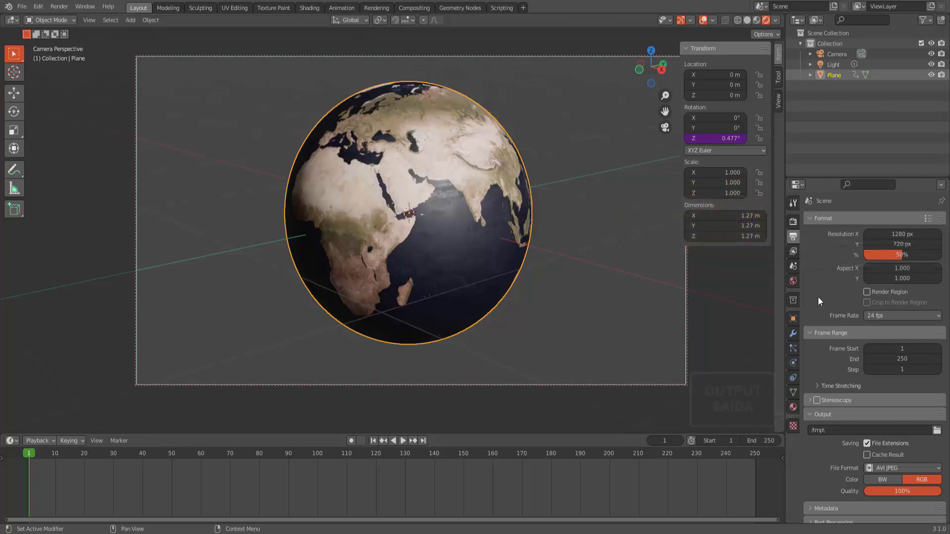
{"action": "left_click", "coordinate": [833, 430]}
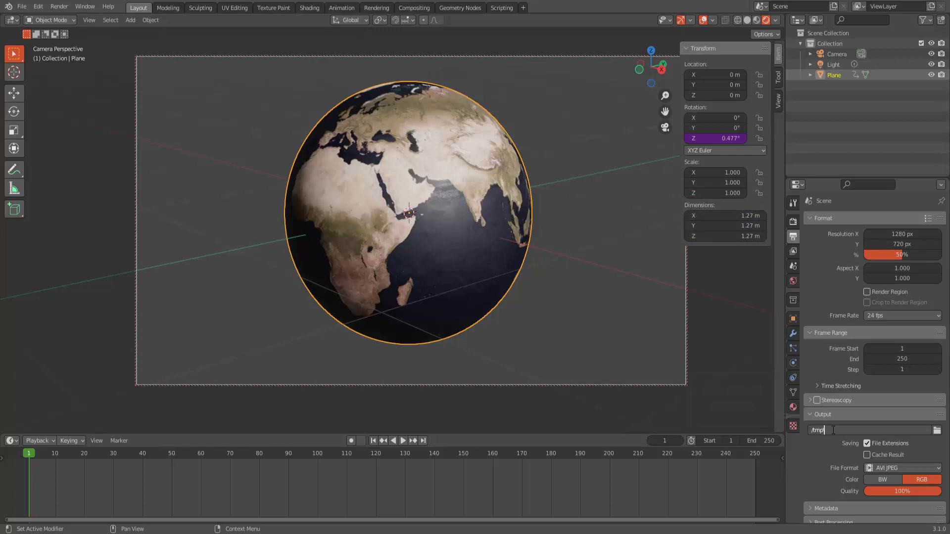
{"action": "type", "text": "animaçãodat"}
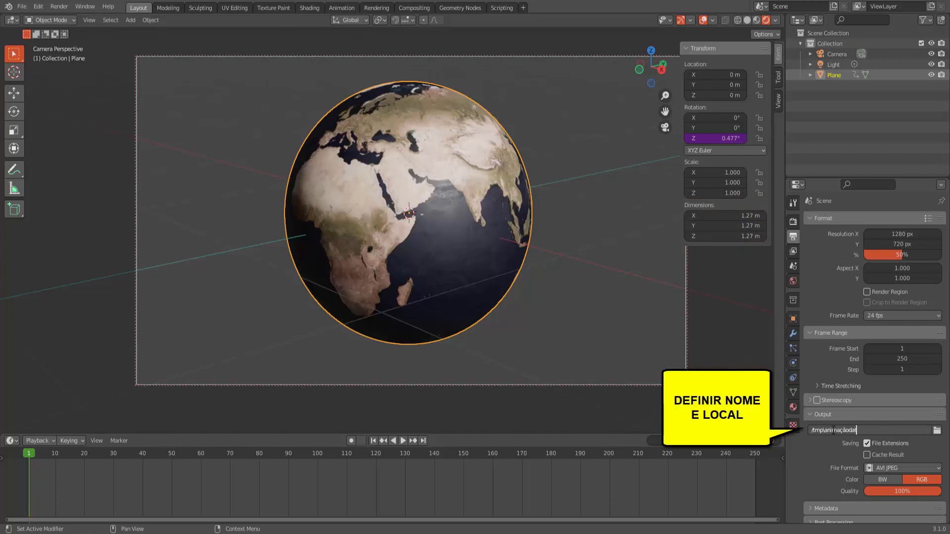
{"action": "type", "text": "erra"}
{"action": "key", "text": "Return"}
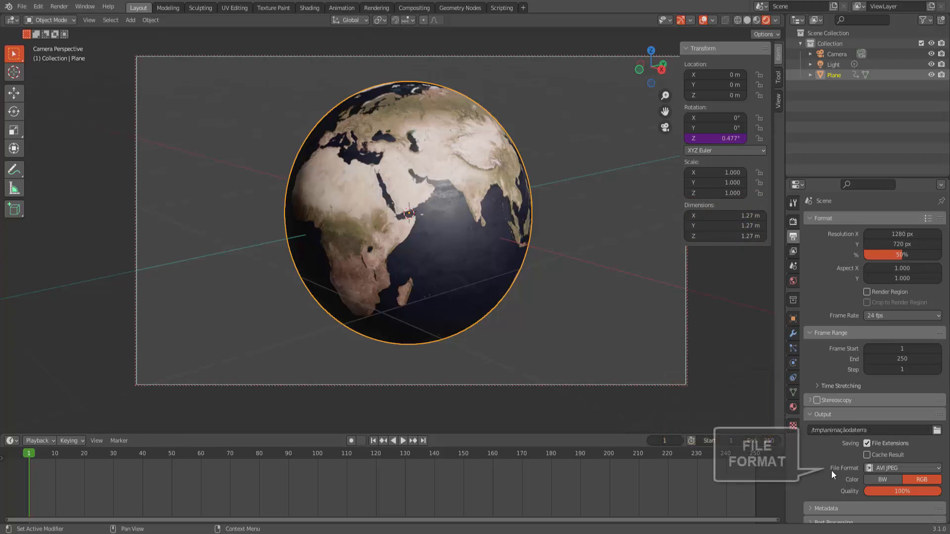
{"action": "left_click", "coordinate": [897, 468]}
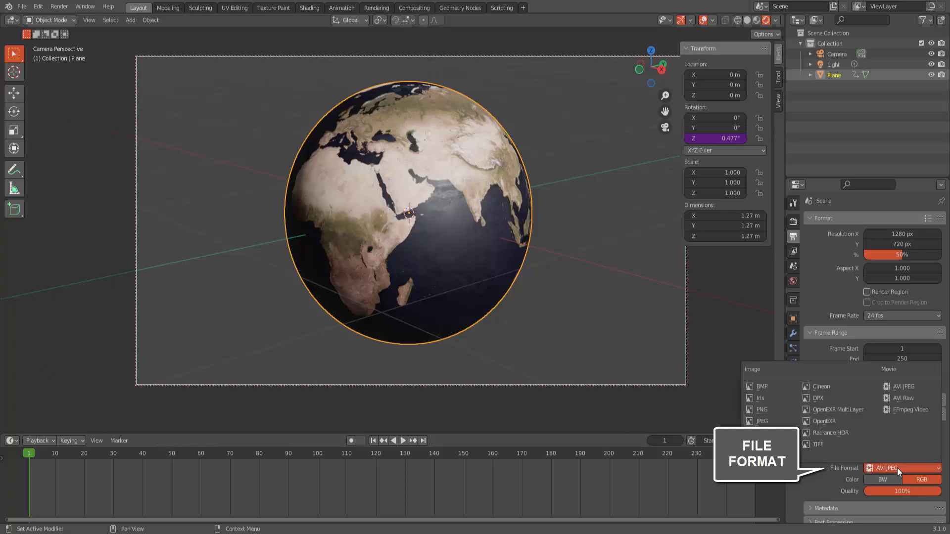
{"action": "left_click", "coordinate": [910, 385]}
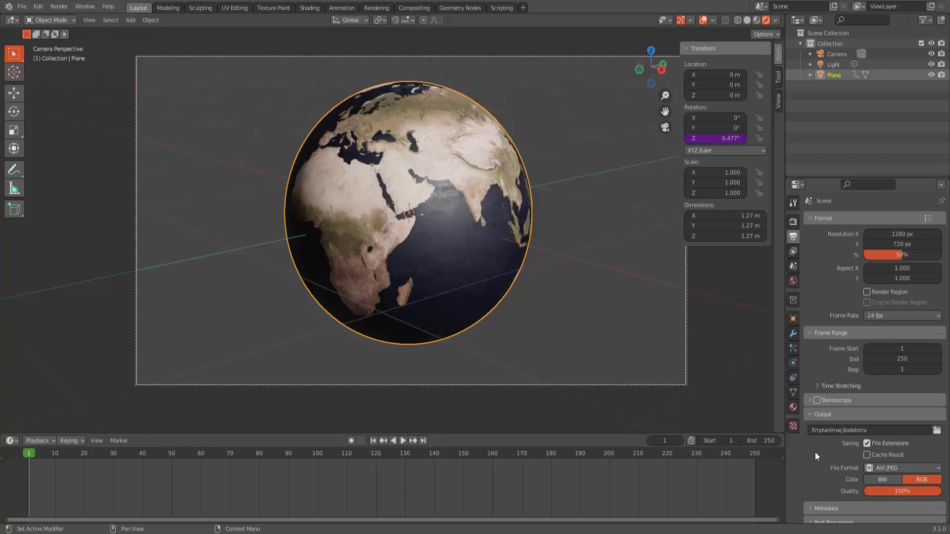
Save the project as terra.blend in the ARQUIVOS - BLENDER folder.
{"action": "left_click", "coordinate": [23, 7]}
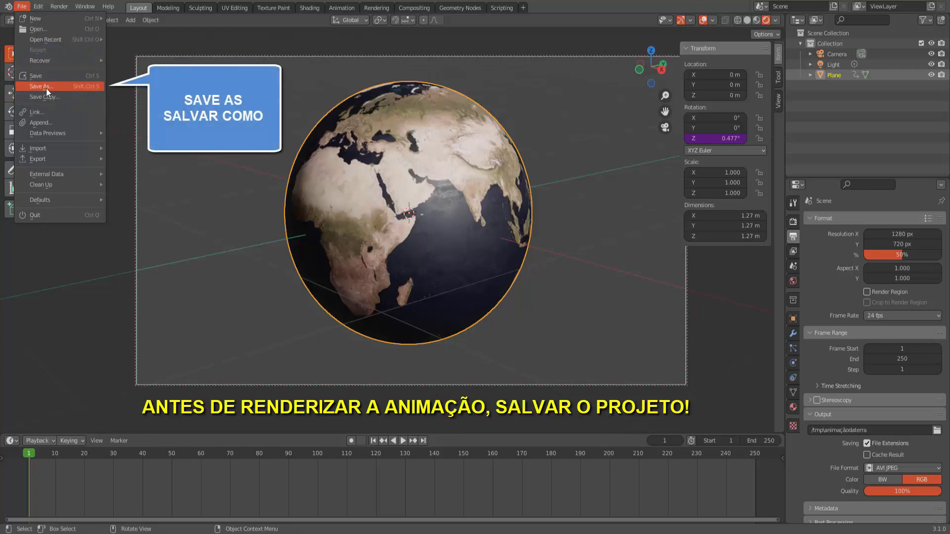
{"action": "left_click", "coordinate": [44, 88]}
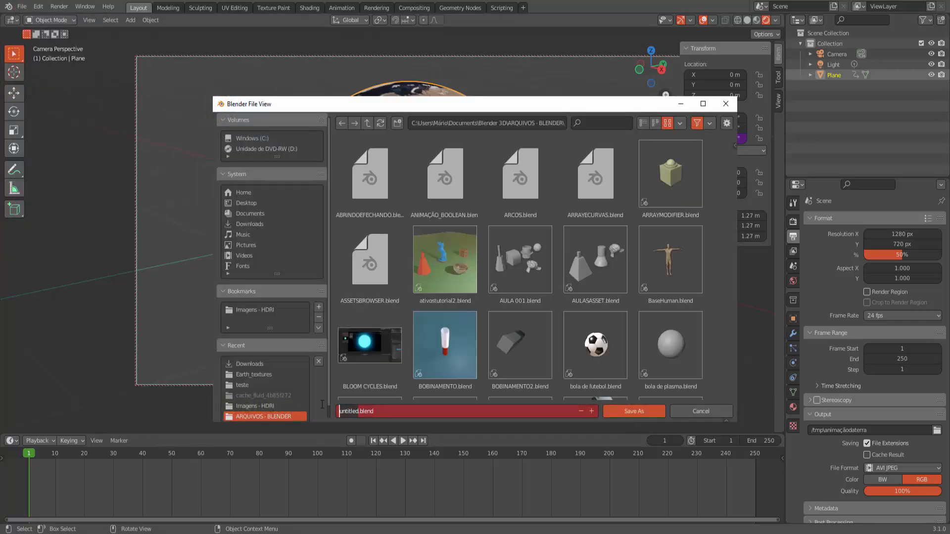
{"action": "type", "text": "terra"}
{"action": "left_click", "coordinate": [656, 414]}
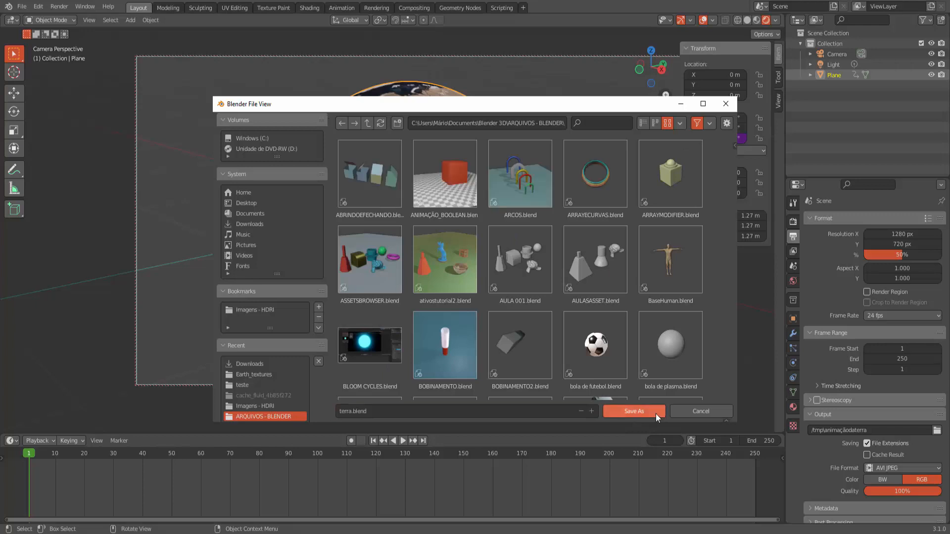
{"action": "left_click", "coordinate": [655, 413]}
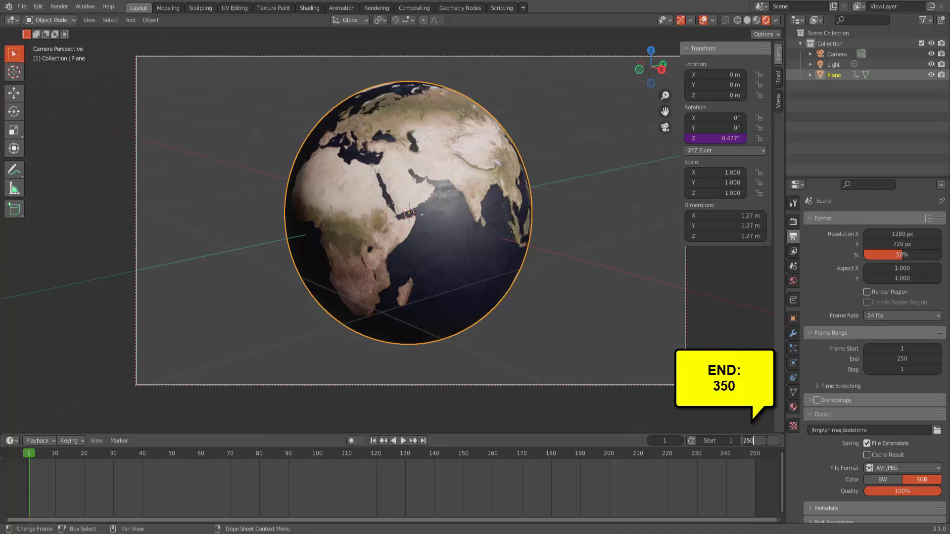
Set the animation's end frame to 350 and render the whole animation.
{"action": "type", "text": "350"}
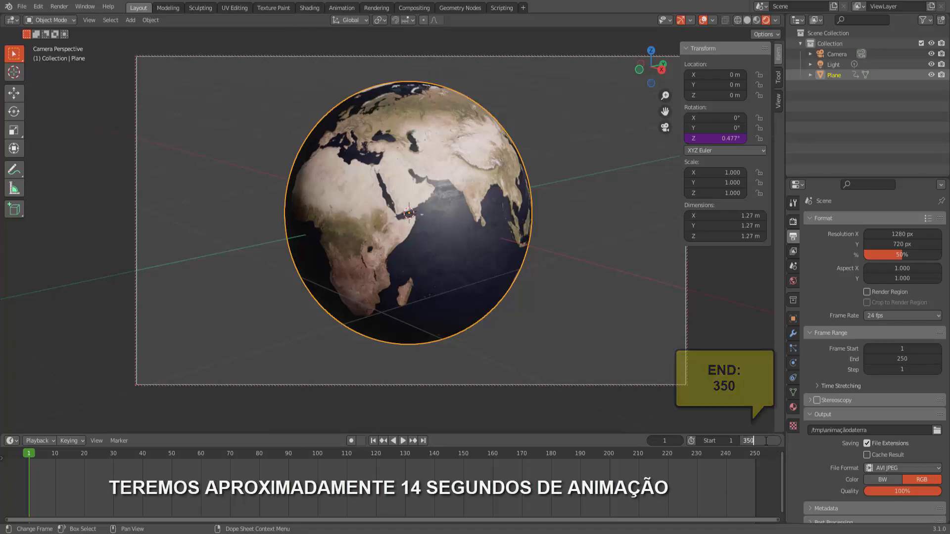
{"action": "key", "text": "Return"}
{"action": "left_click", "coordinate": [59, 6]}
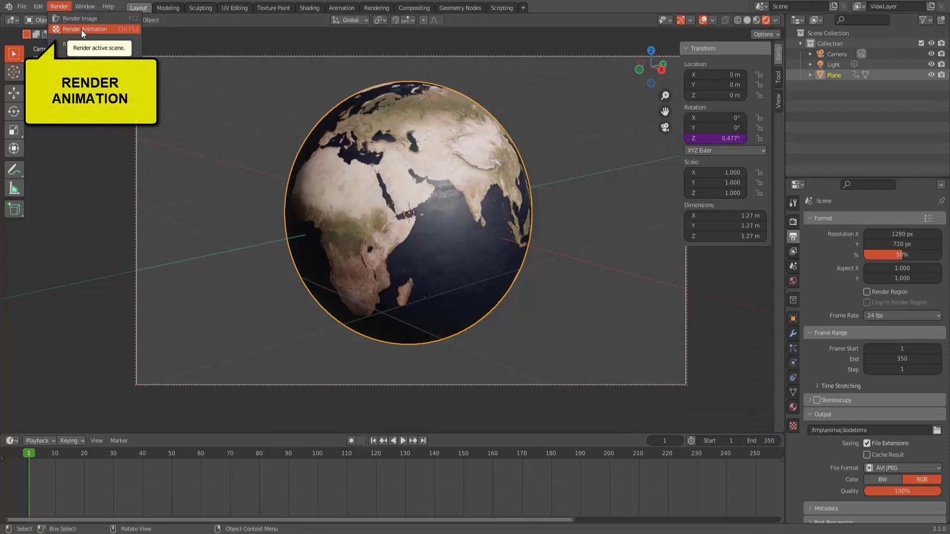
{"action": "left_click", "coordinate": [81, 30]}
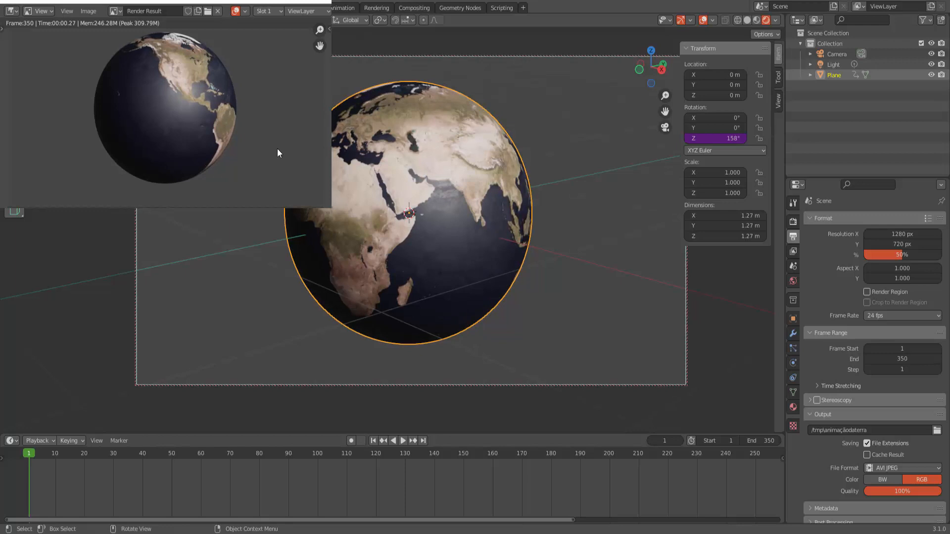
{"action": "left_click", "coordinate": [323, 3]}
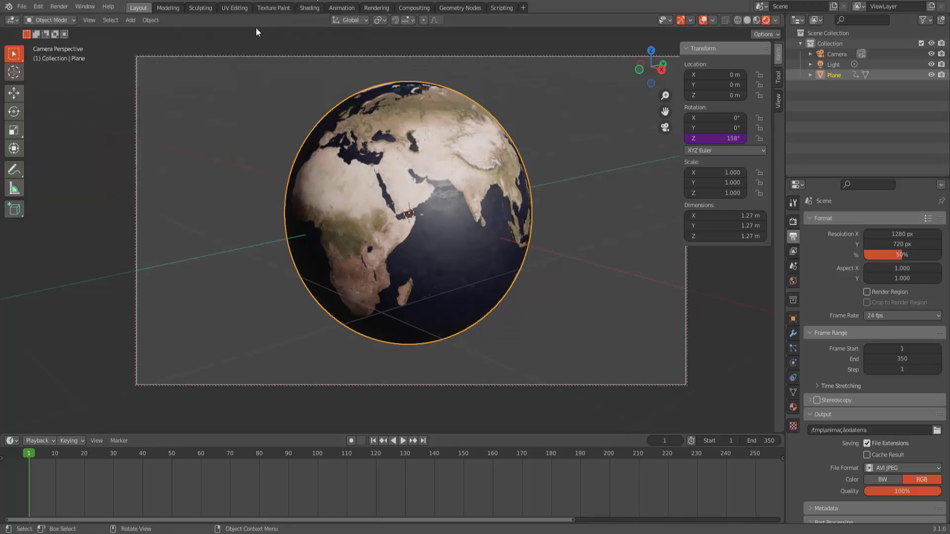
Play back the rendered animation of the spinning globe and close the player.
{"action": "left_click", "coordinate": [60, 7]}
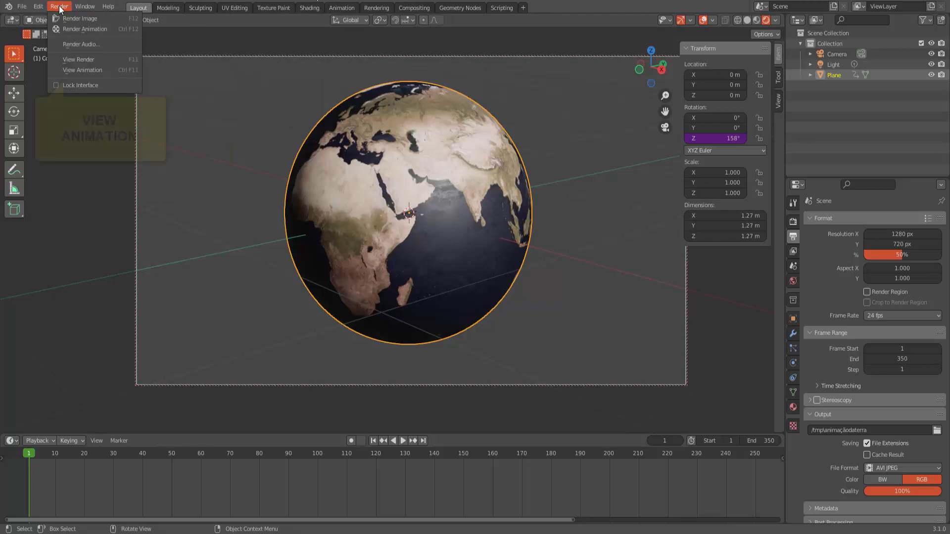
{"action": "left_click", "coordinate": [82, 70]}
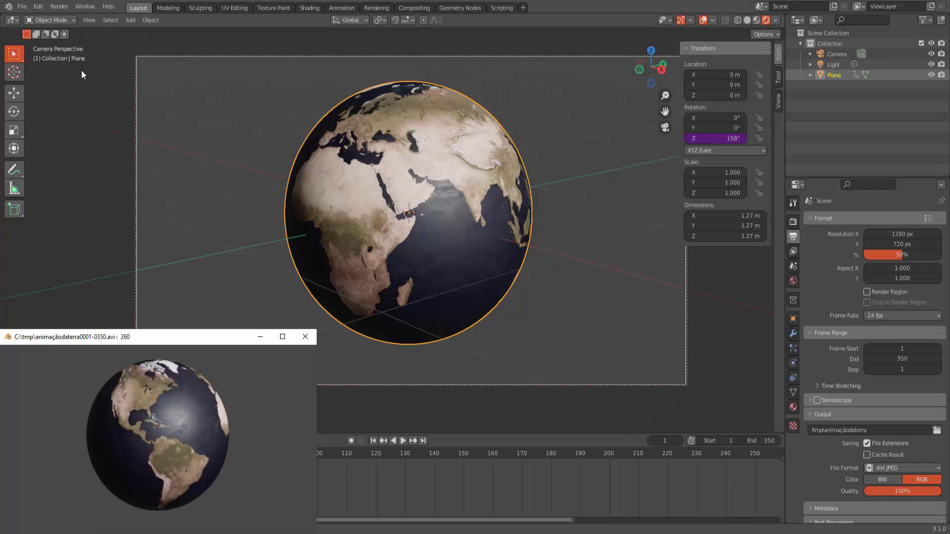
{"action": "key", "text": "Escape"}
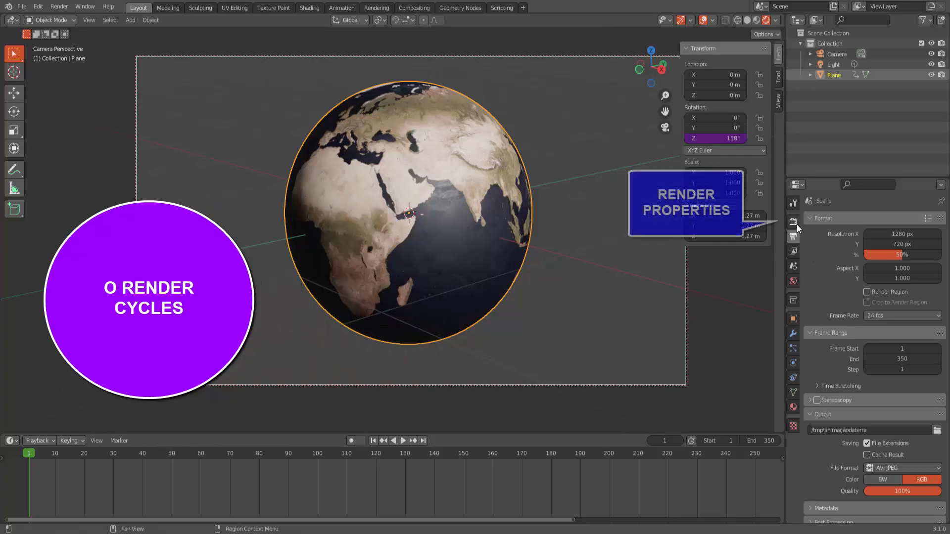
Switch the render engine to Cycles and inspect the globe's rendered preview up close.
{"action": "left_click", "coordinate": [794, 222]}
{"action": "left_click", "coordinate": [873, 221]}
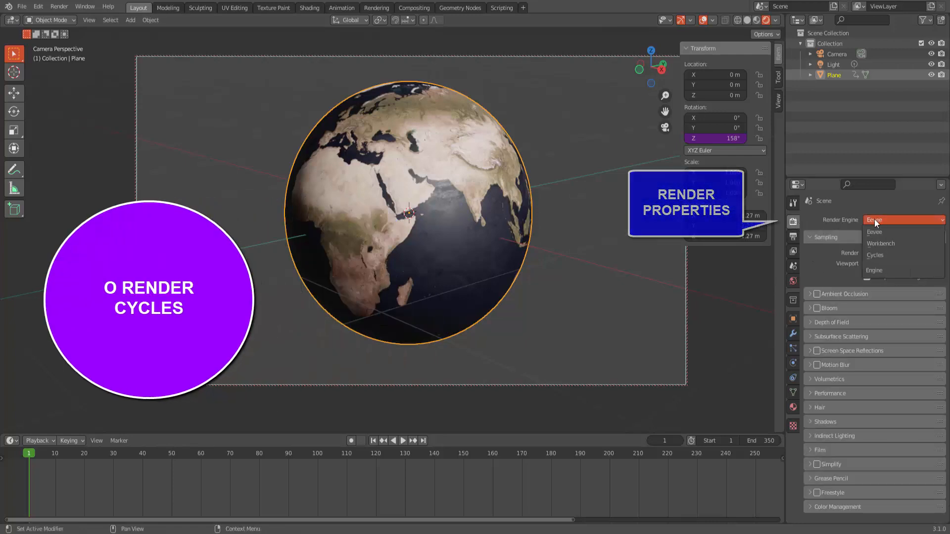
{"action": "left_click", "coordinate": [874, 245]}
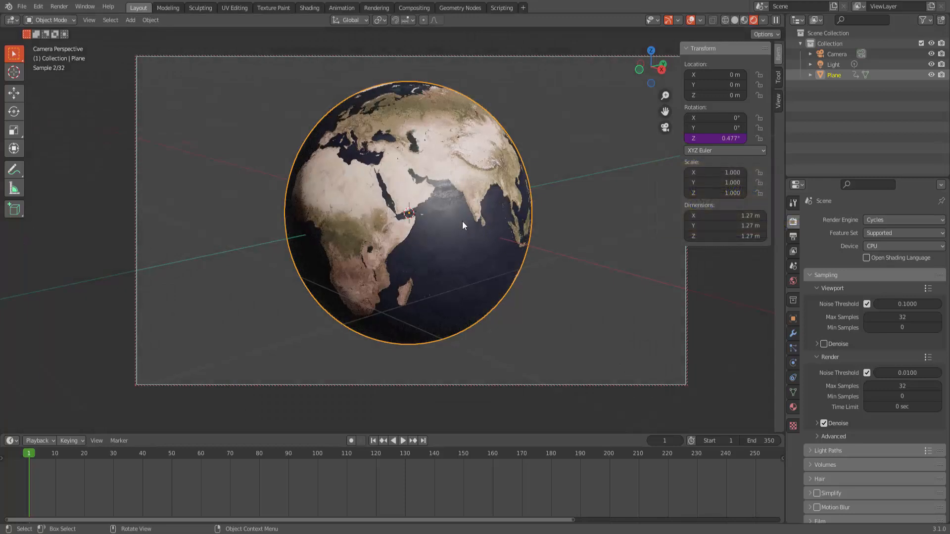
{"action": "scroll", "coordinate": [484, 245], "scroll_direction": "up", "scroll_amount": 2}
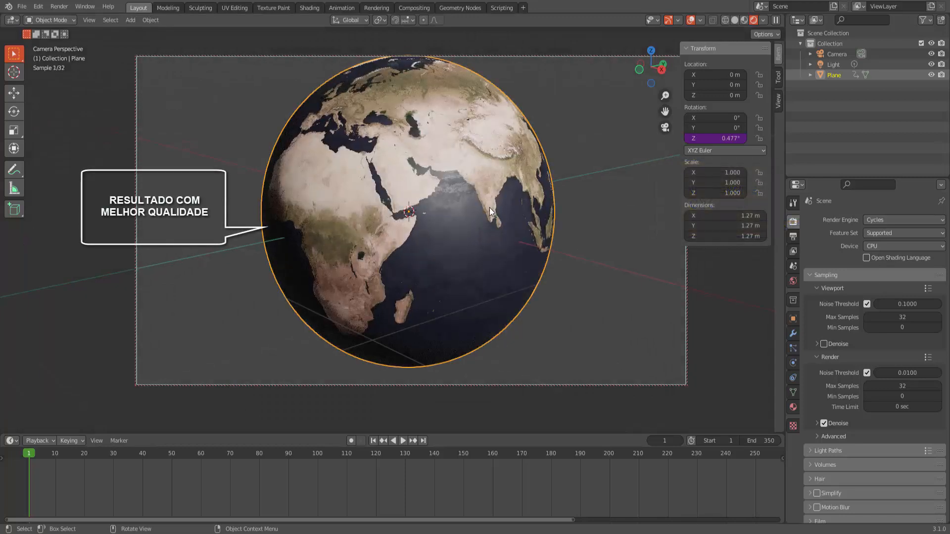
{"action": "scroll", "coordinate": [489, 212], "scroll_direction": "down", "scroll_amount": 2}
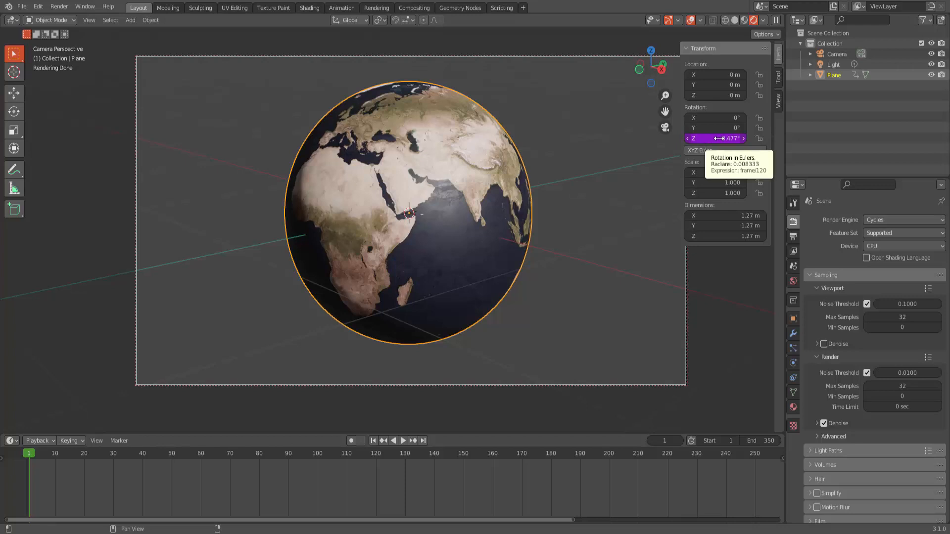
Delete the driver from the globe's Z rotation and play the timeline briefly to check the motion.
{"action": "right_click", "coordinate": [720, 138]}
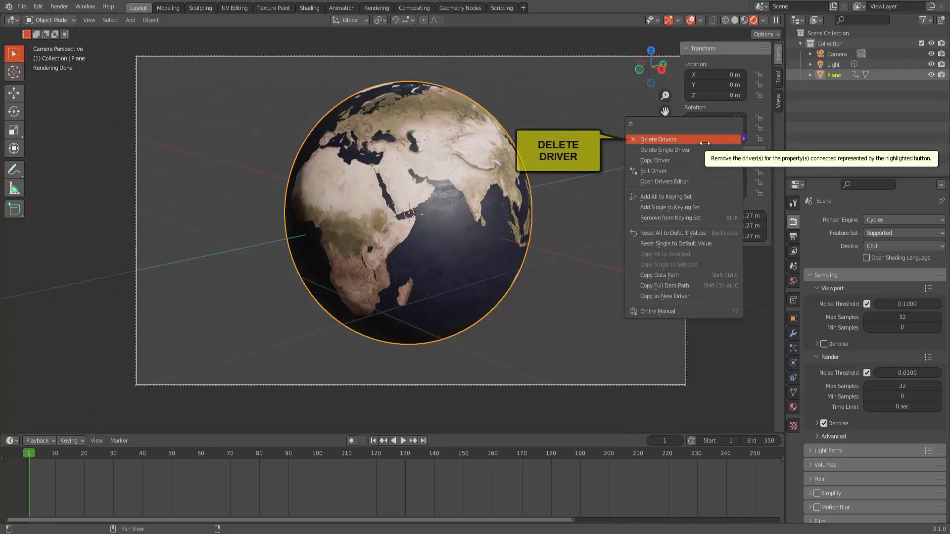
{"action": "left_click", "coordinate": [666, 140]}
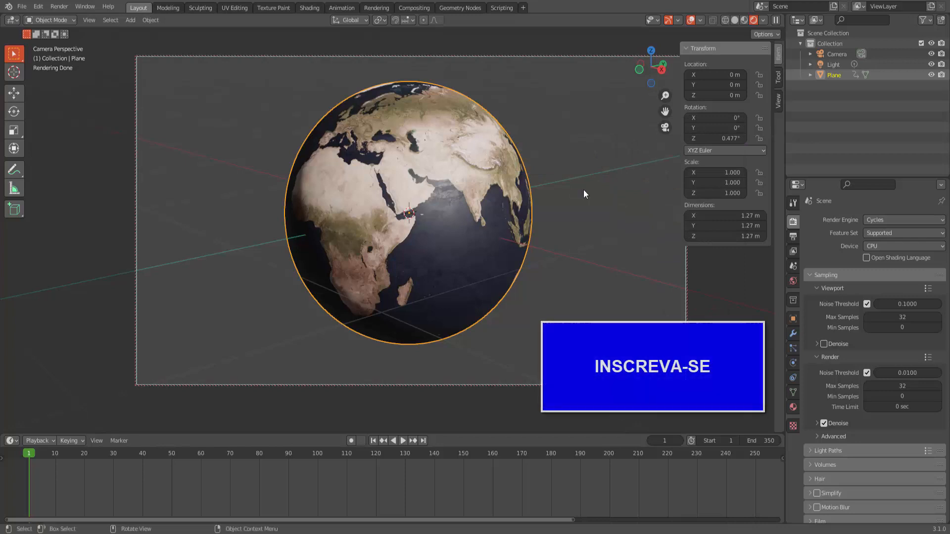
{"action": "left_click", "coordinate": [403, 440]}
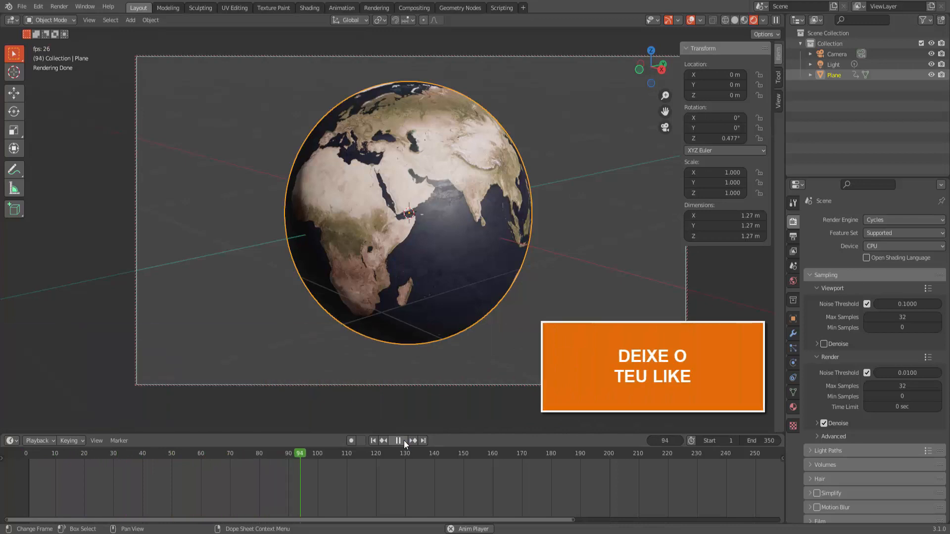
{"action": "left_click", "coordinate": [404, 440]}
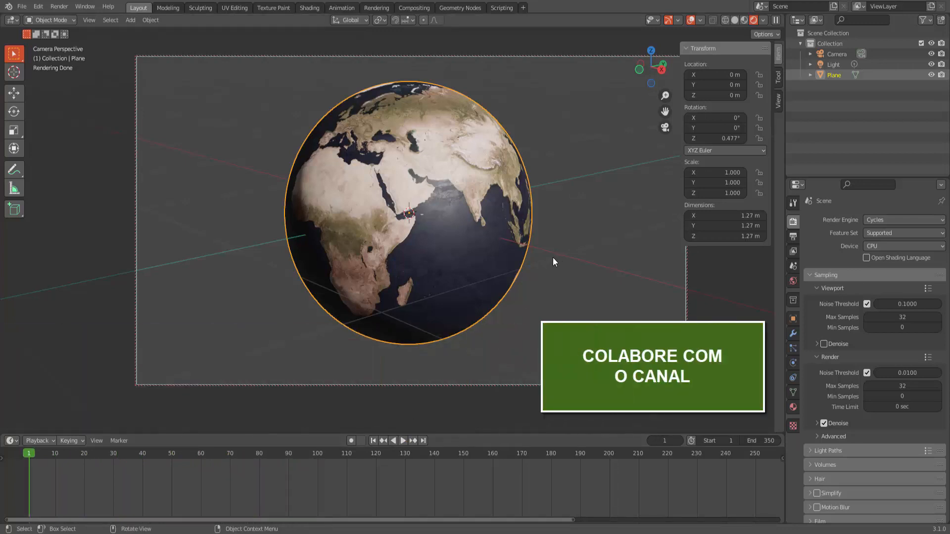